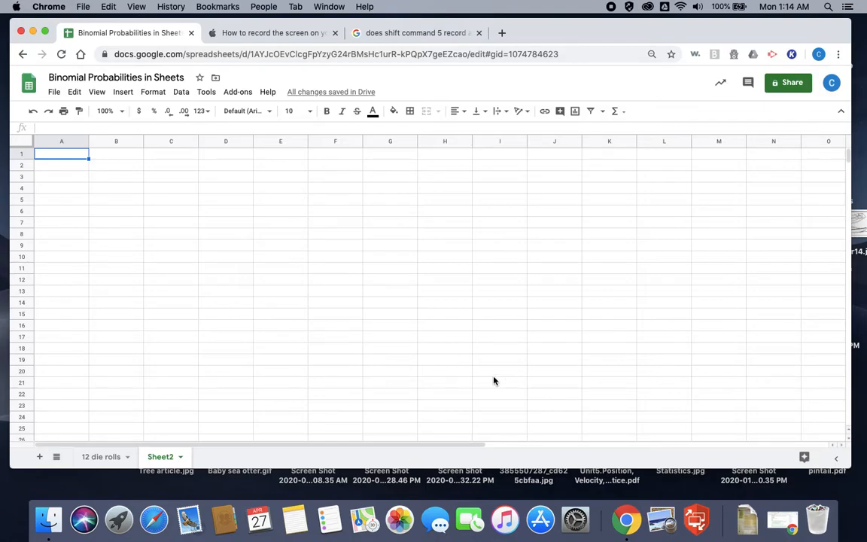
Step: Enter the title "Problem 14 page 194" in cell A1 of Sheet2
text(Prob)
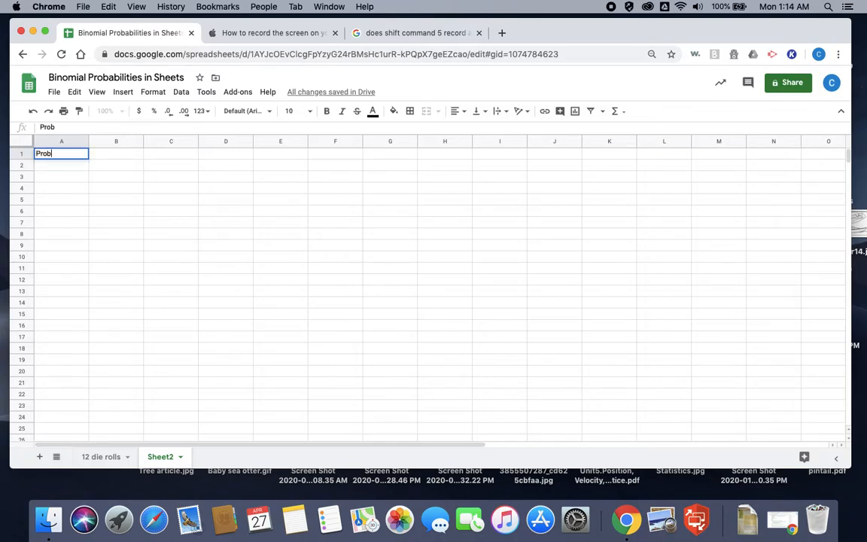
text(lem 14 page )
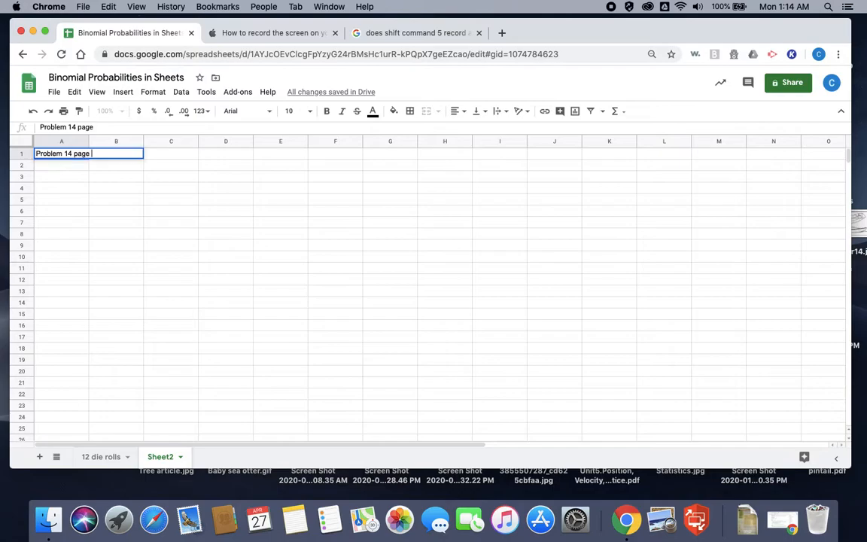
text(194)
Step: Enter the binomial parameters n=7, p=.7 and q=.3 as text in cells A3, B3 and C3
click(75, 176)
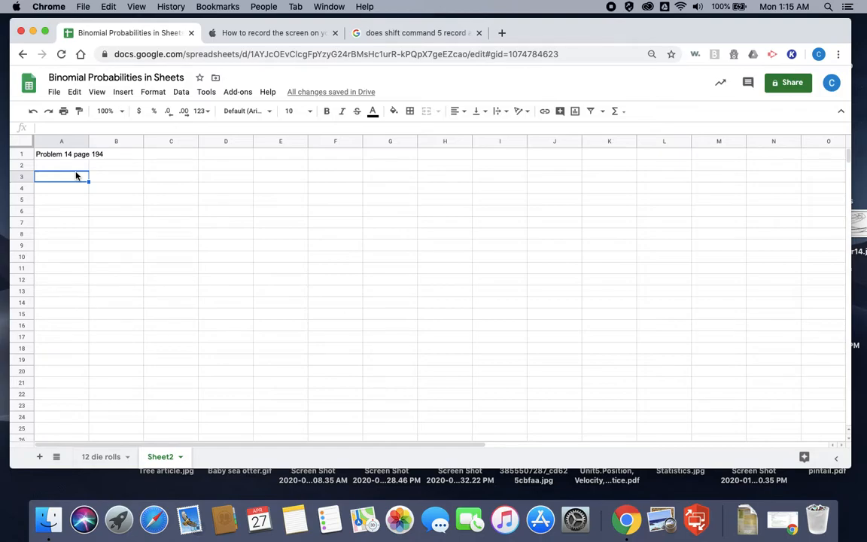
text(n=7)
key(Tab)
text(p=)
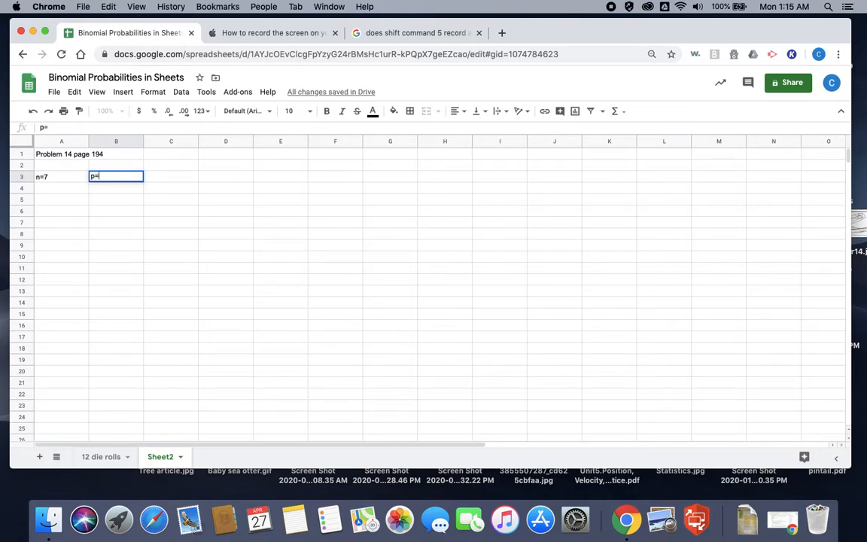
text(.7)
key(Tab)
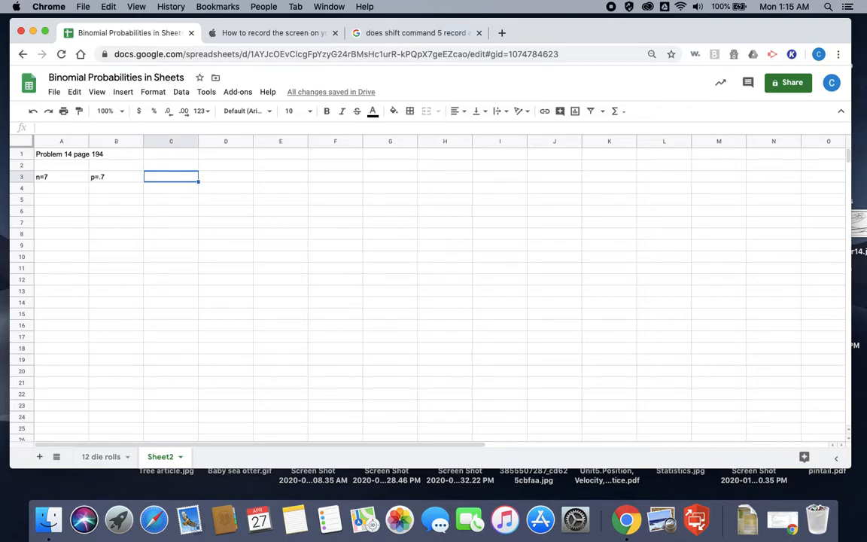
text(q=)
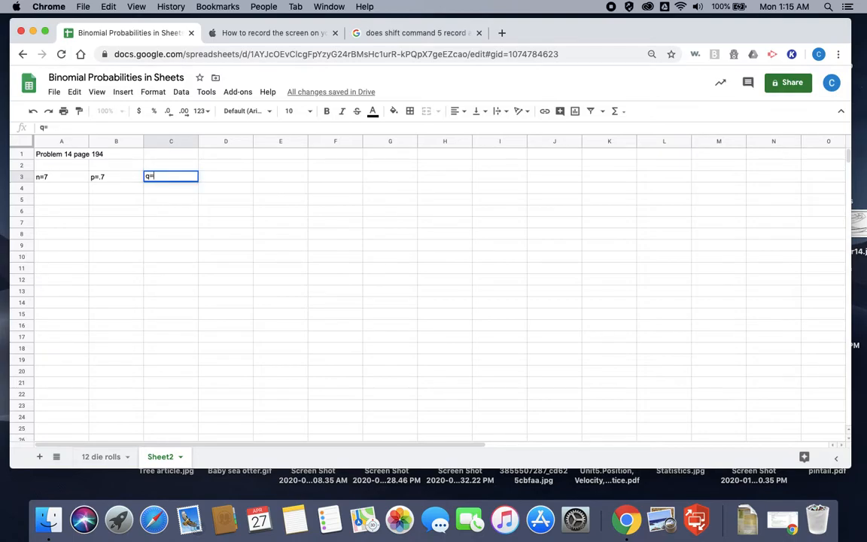
text(.3)
Step: Enter the range of successes x=0-7 as text in cell D3
click(229, 180)
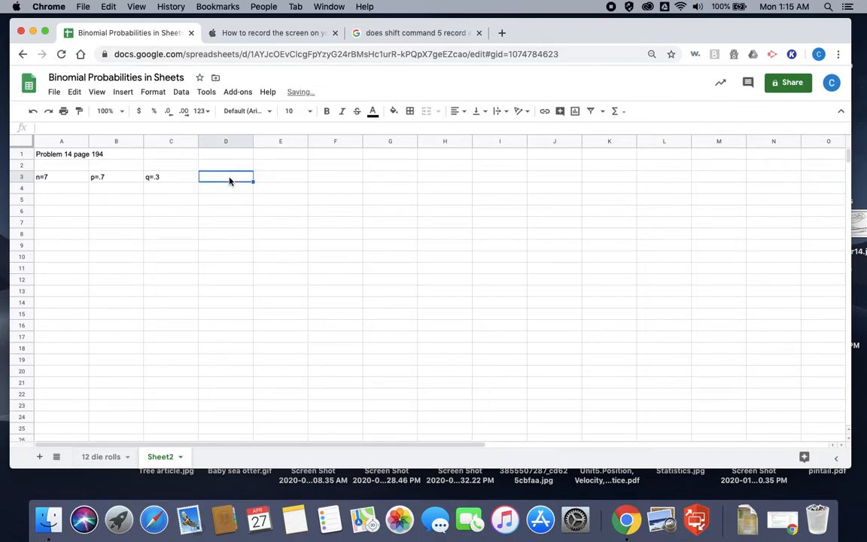
text(x=0-7)
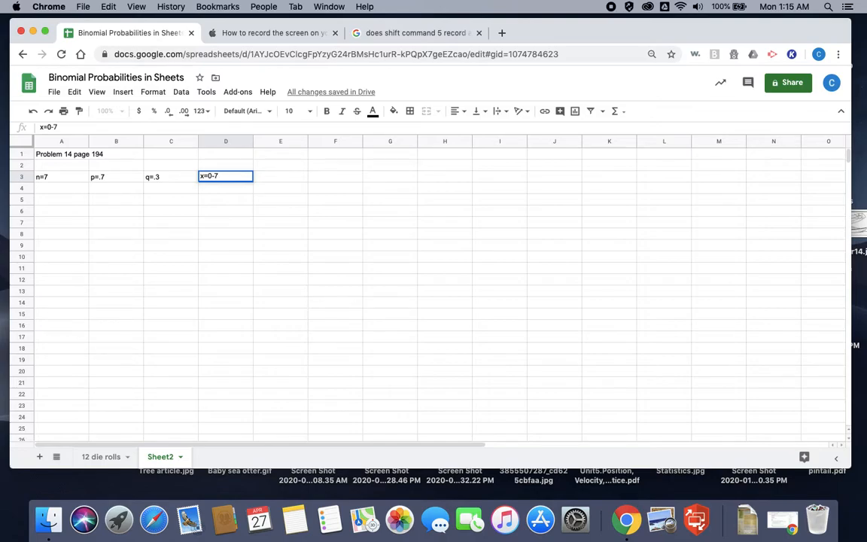
key(Return)
Step: Add the column header "x" in cell A5 and center it horizontally
click(78, 201)
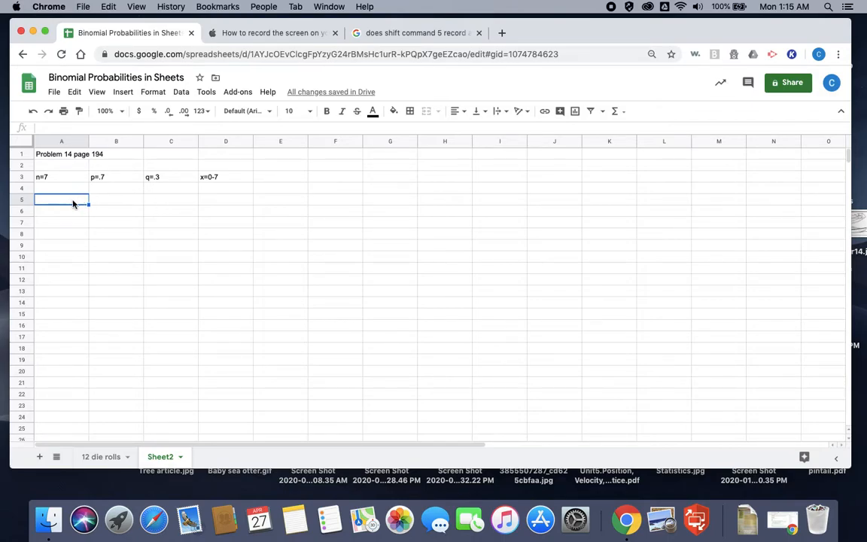
text(x)
key(Return)
key(Up)
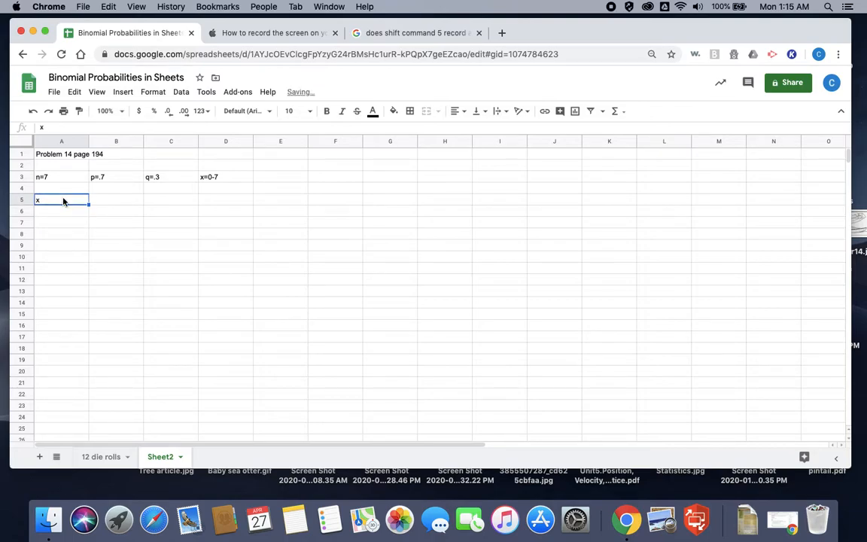
click(458, 111)
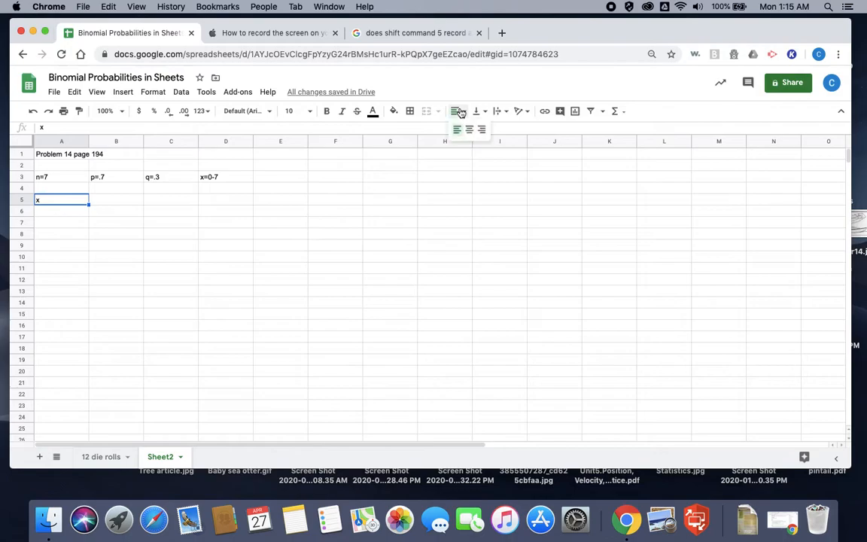
click(469, 129)
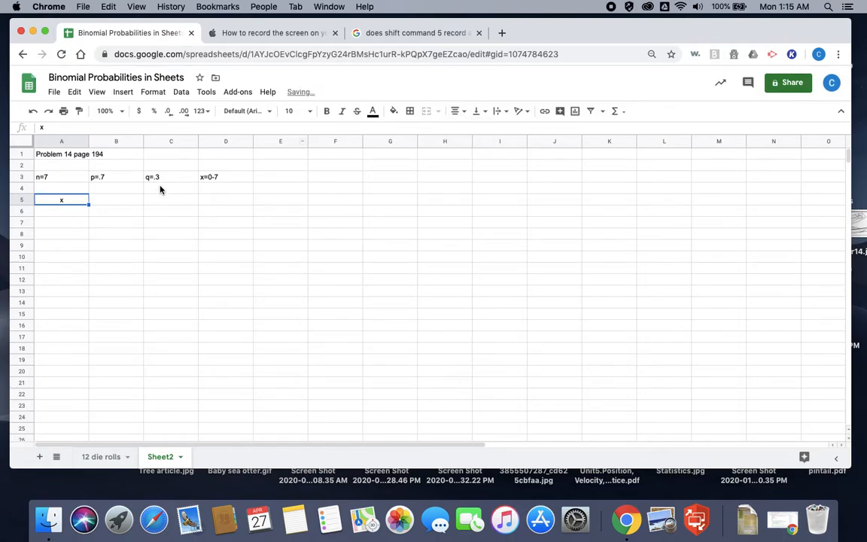
Step: List the x values 0 through 7 down column A in cells A6 to A13
click(73, 210)
text(0)
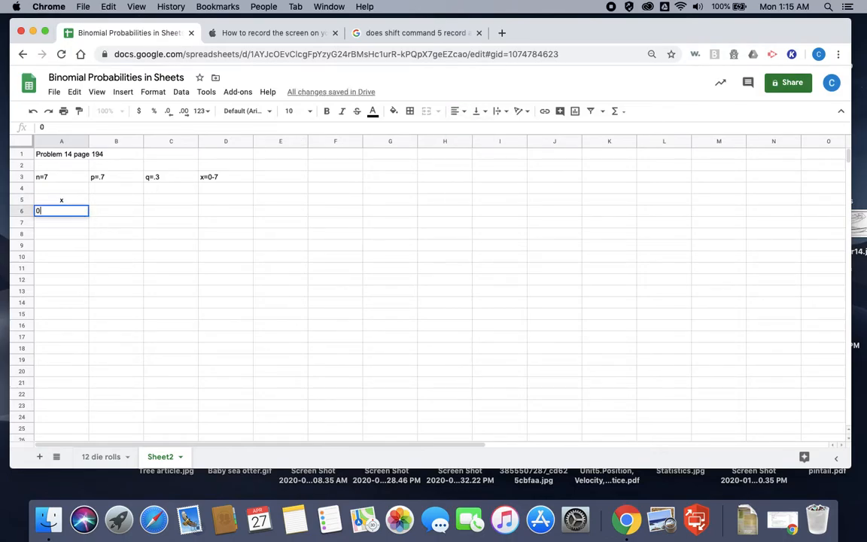
key(Return)
text(1)
key(Return)
text(2)
key(Return)
text(3)
key(Return)
text(4)
key(Return)
text(5)
key(Return)
text(6)
key(Return)
text(7)
key(Return)
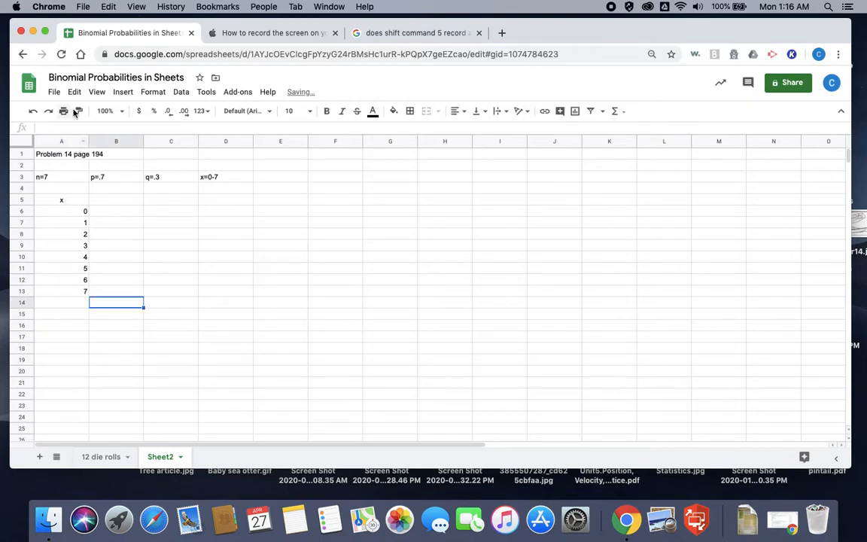
Step: Add the column header "nCx" in cell B5 and center the header cells B5:E5 horizontally
click(127, 197)
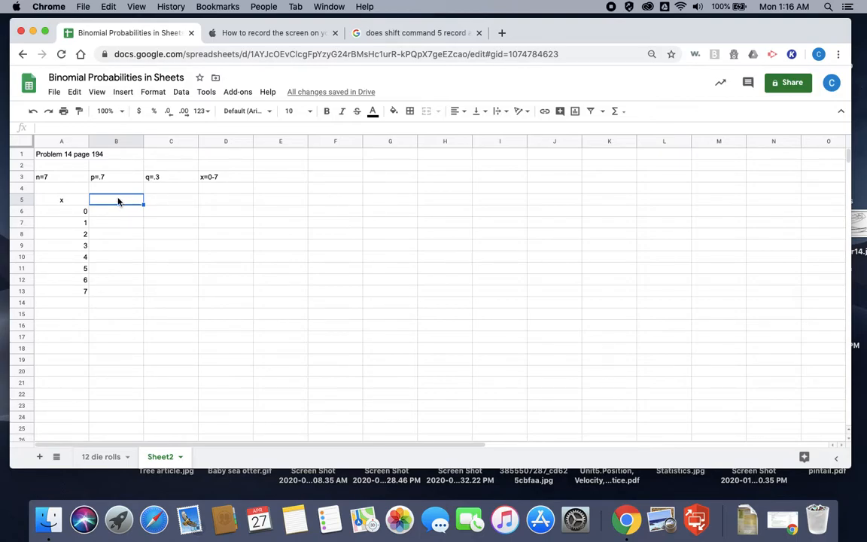
text(nCx)
key(Return)
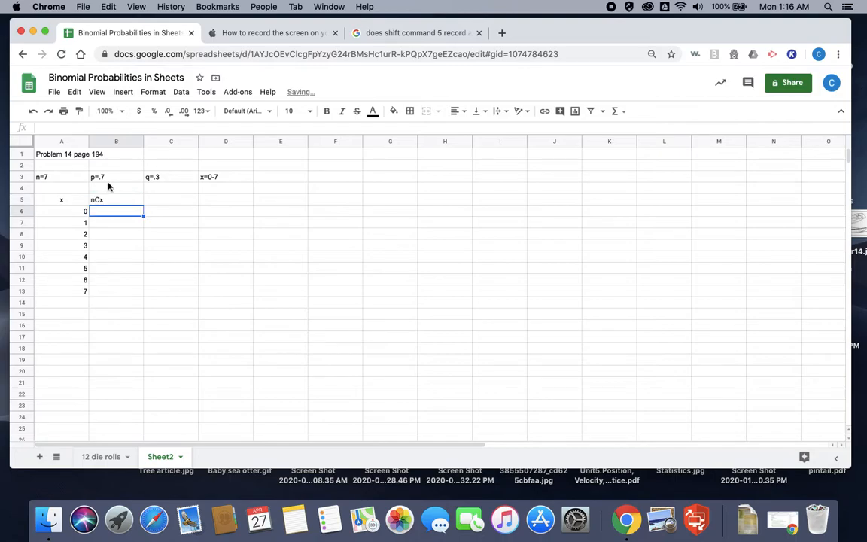
drag(106, 199, 267, 199)
click(454, 111)
click(465, 127)
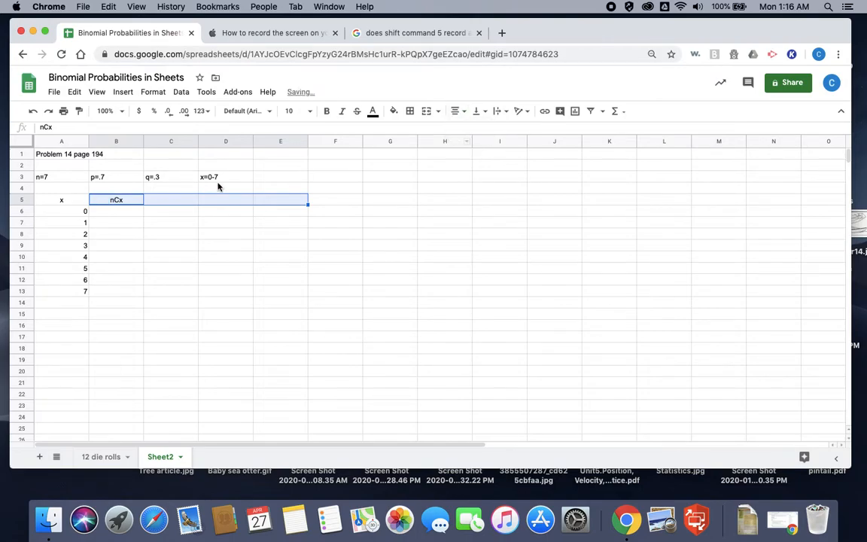
Step: Enter the combinations formula =combin(7,A6) in cell B6 and fill it down to B13
click(124, 212)
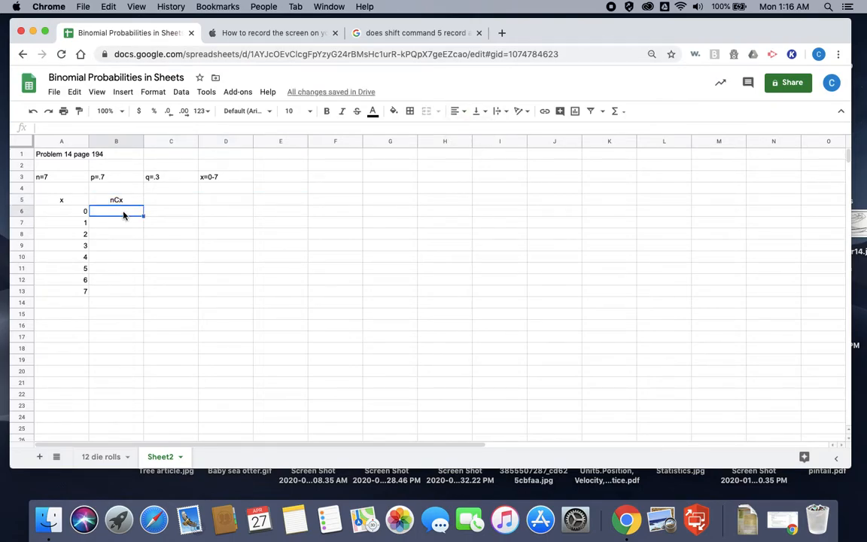
text(=)
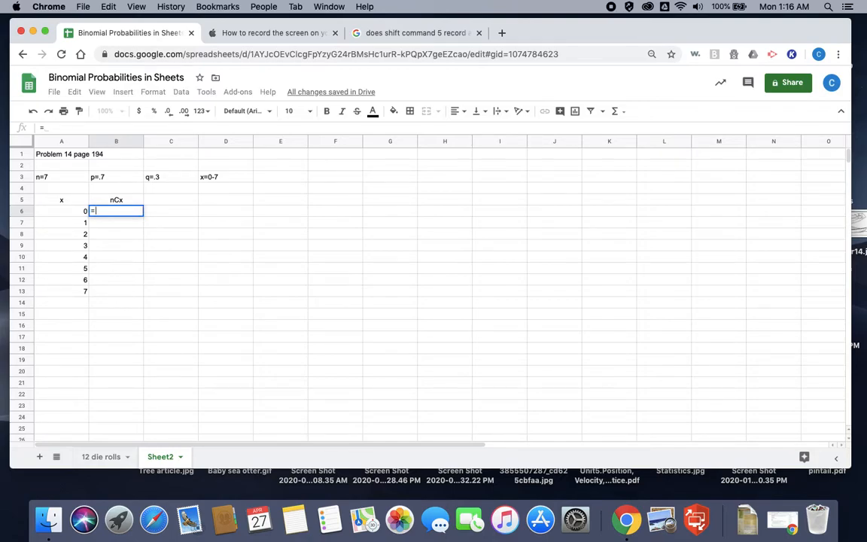
text(combin)
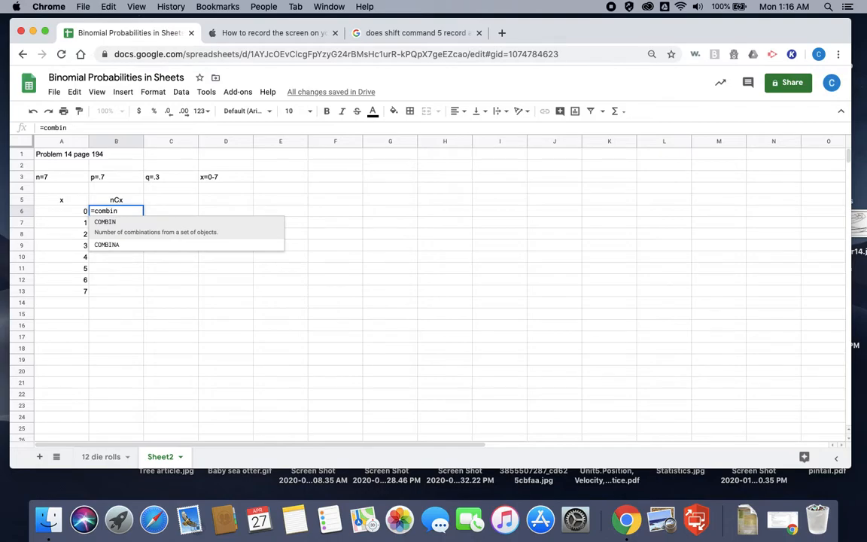
text(()
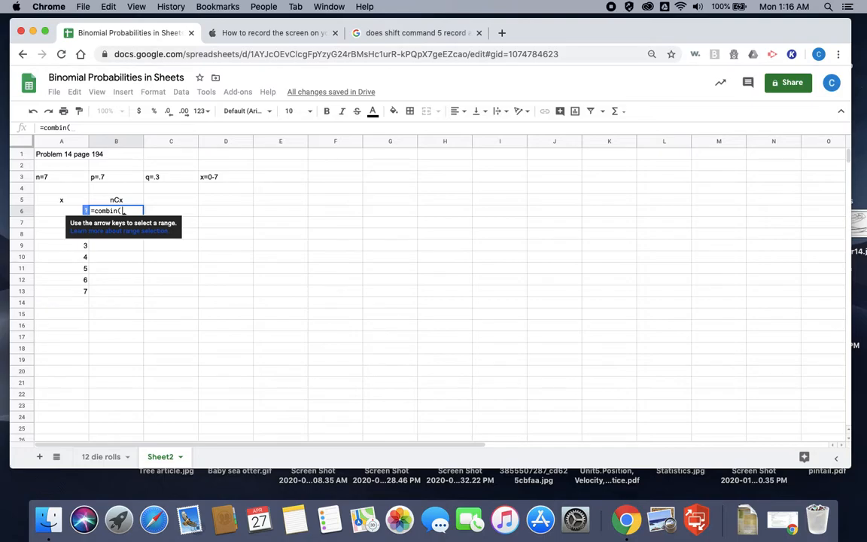
text(7,)
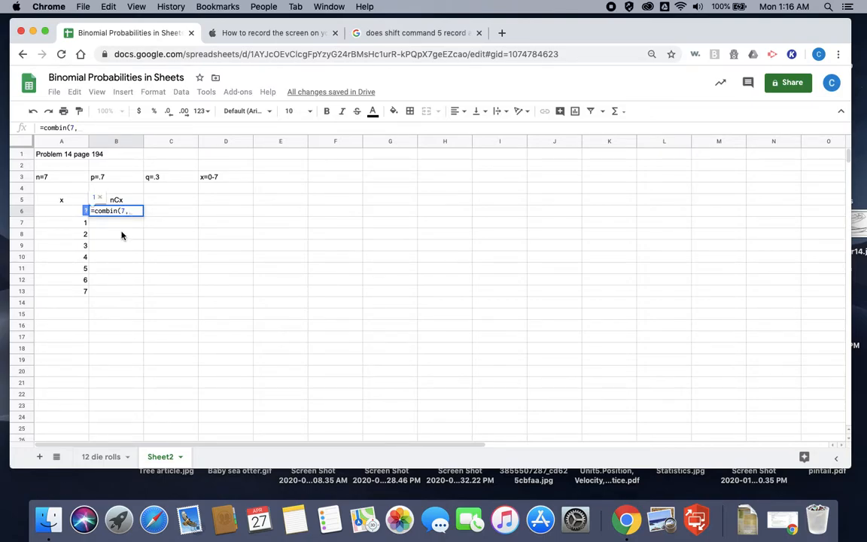
click(68, 215)
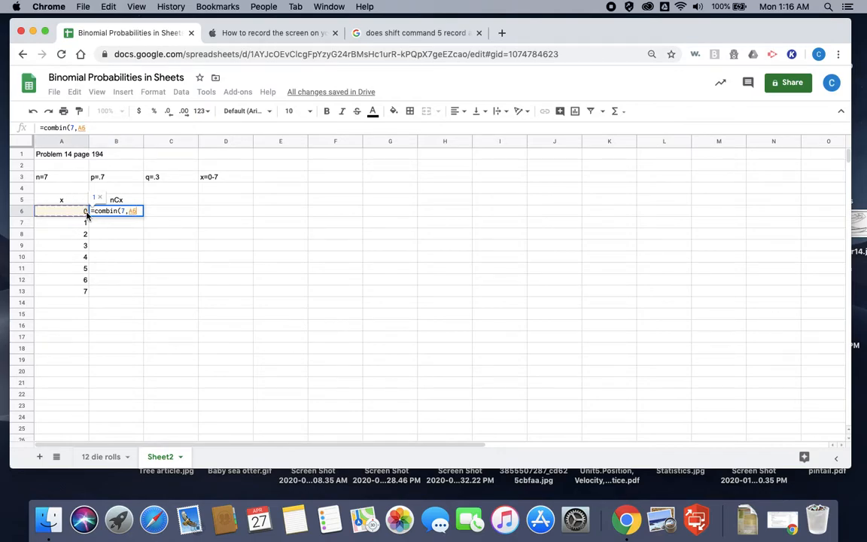
text())
key(Return)
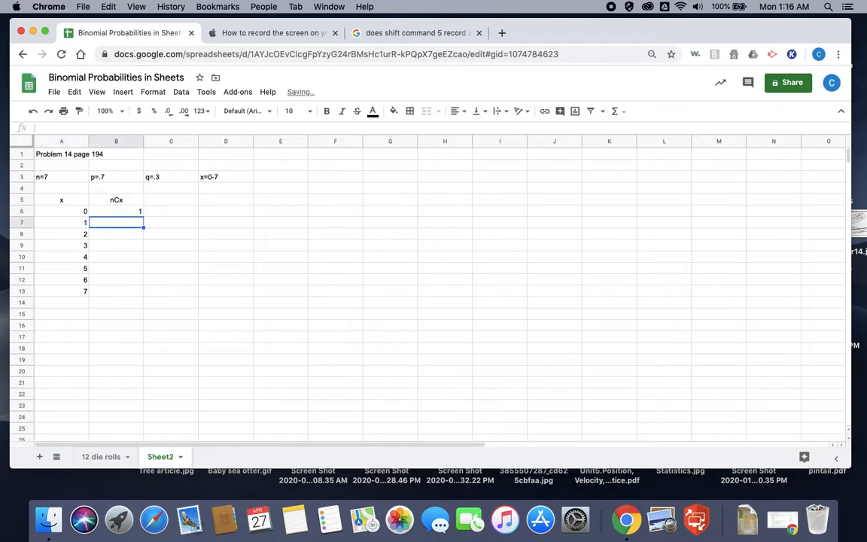
click(122, 213)
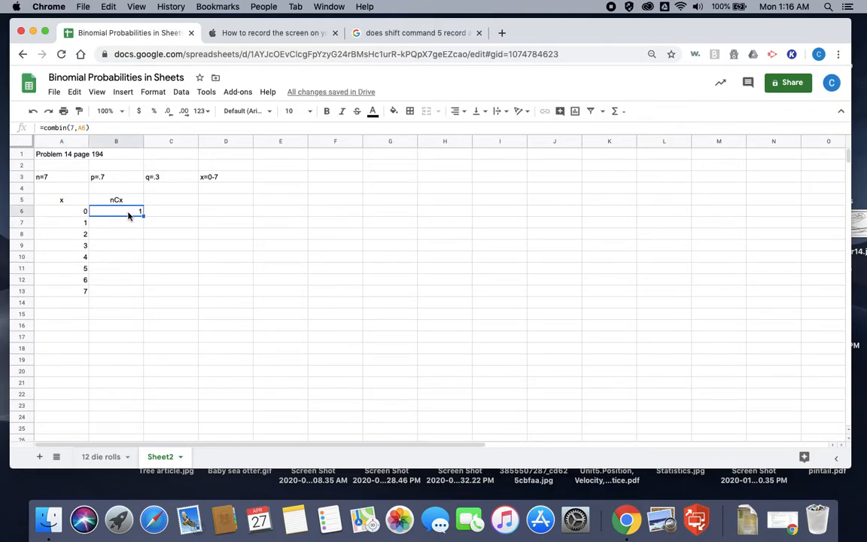
drag(141, 214, 139, 292)
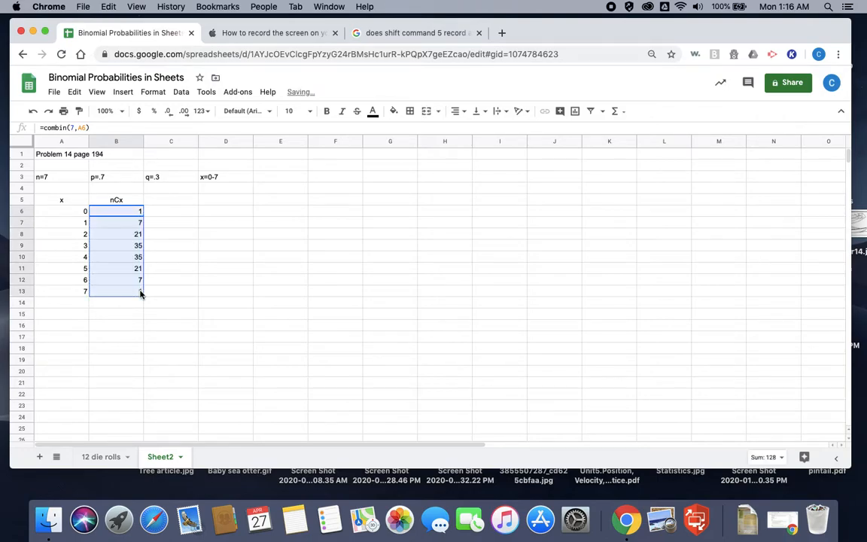
Step: Center the nCx column, cells B5:B13, horizontally
drag(124, 200, 136, 292)
click(455, 111)
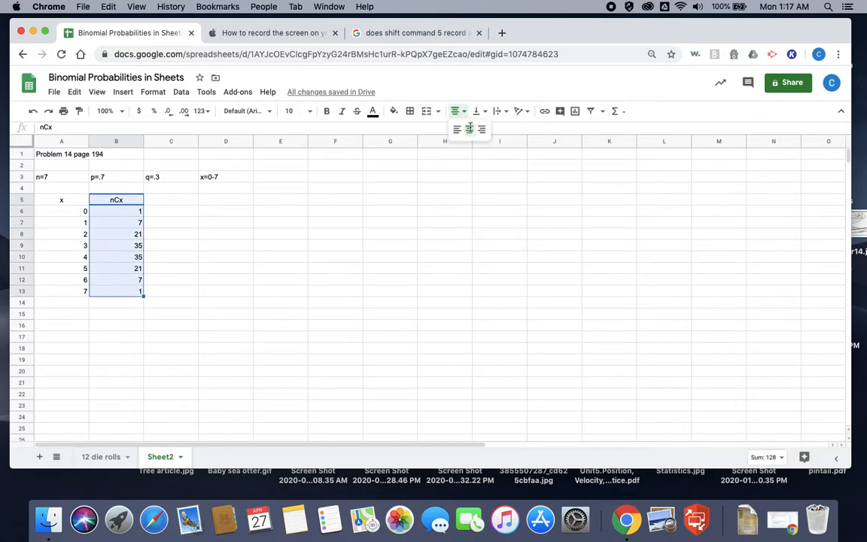
click(469, 130)
Step: Add the column header "p^x" in cell C5
click(174, 202)
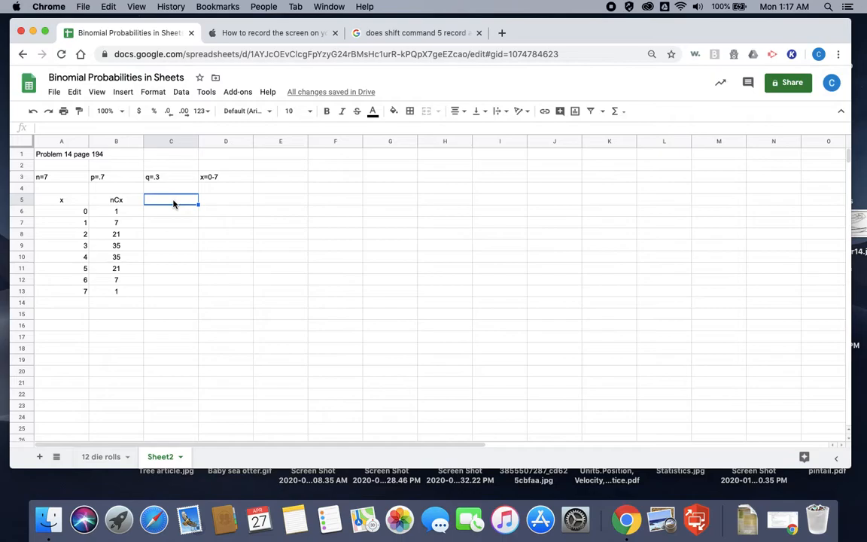
text(p6)
key(BackSpace)
text(6)
key(BackSpace)
text(^x)
key(Return)
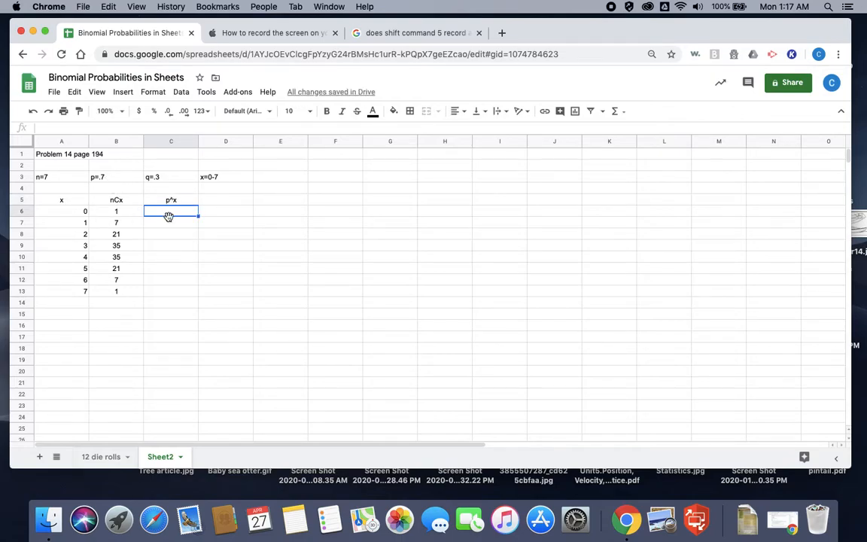
Step: Enter the power formula =.7^A6 in cell C6 and fill it down to C13
text(=)
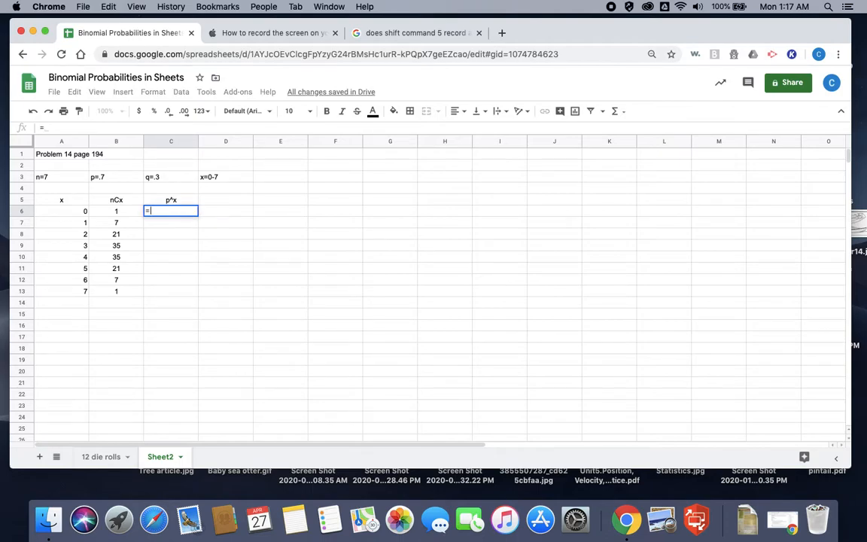
text(.7)
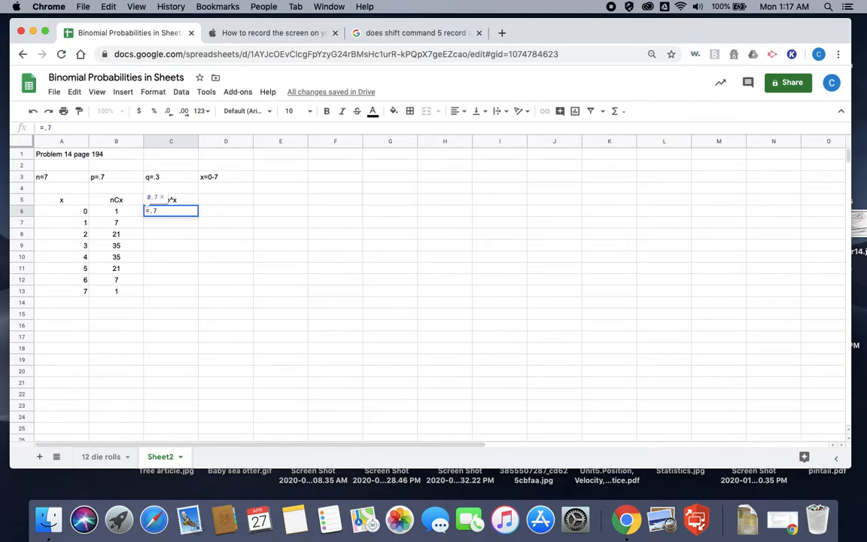
text(^)
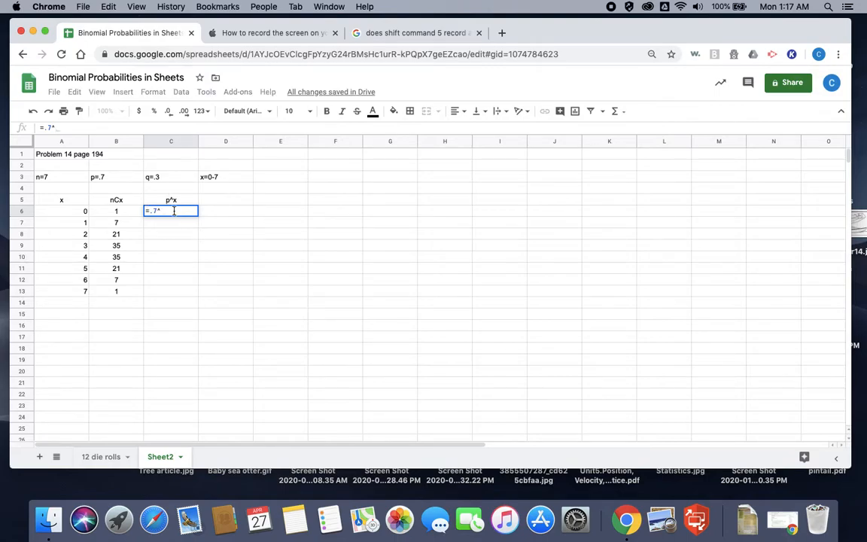
click(75, 213)
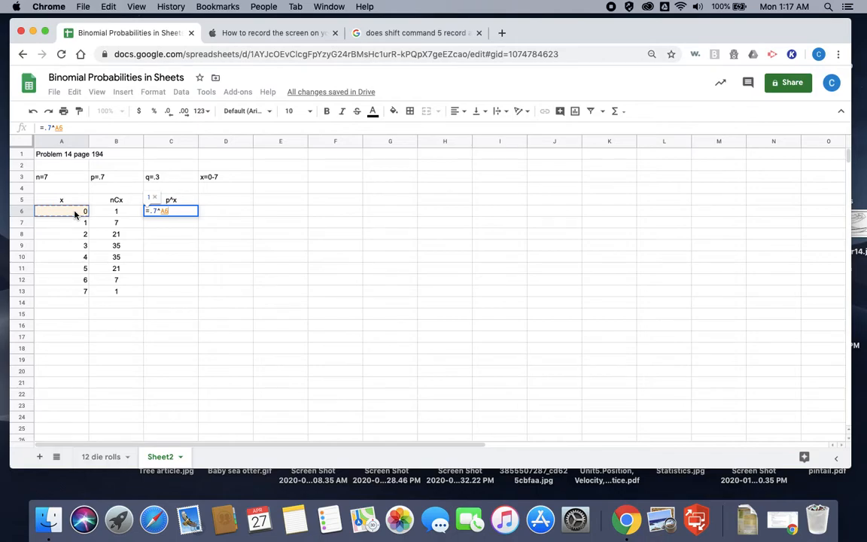
key(Return)
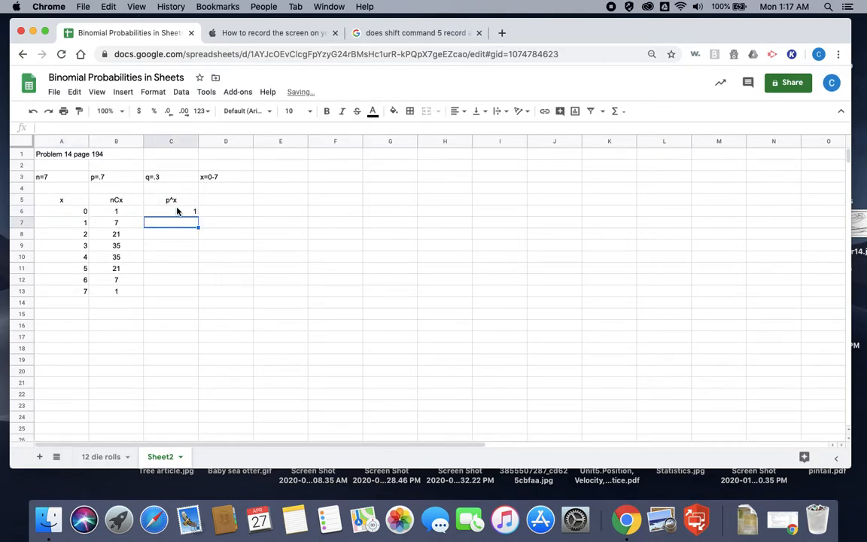
click(177, 213)
drag(196, 216, 197, 292)
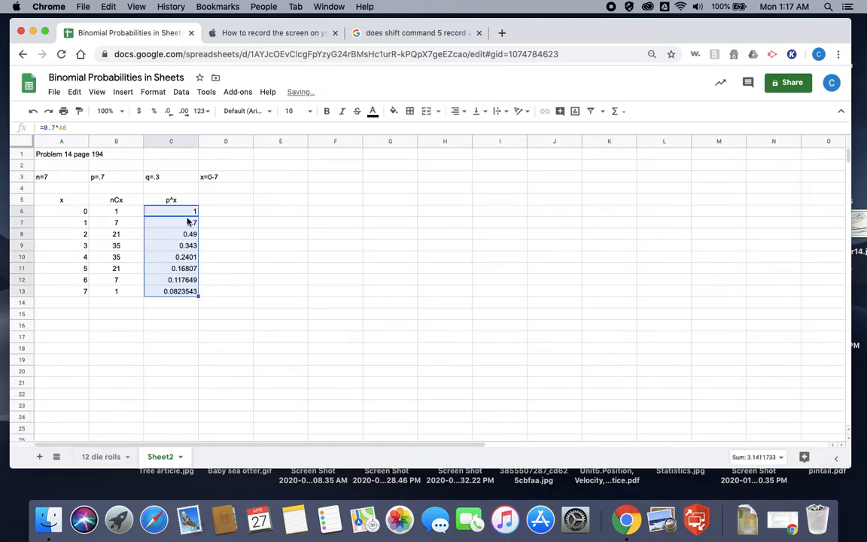
Step: Center the p^x values in C6:C13 horizontally and check the filled formulas in cells C7 and C8
click(456, 111)
click(469, 131)
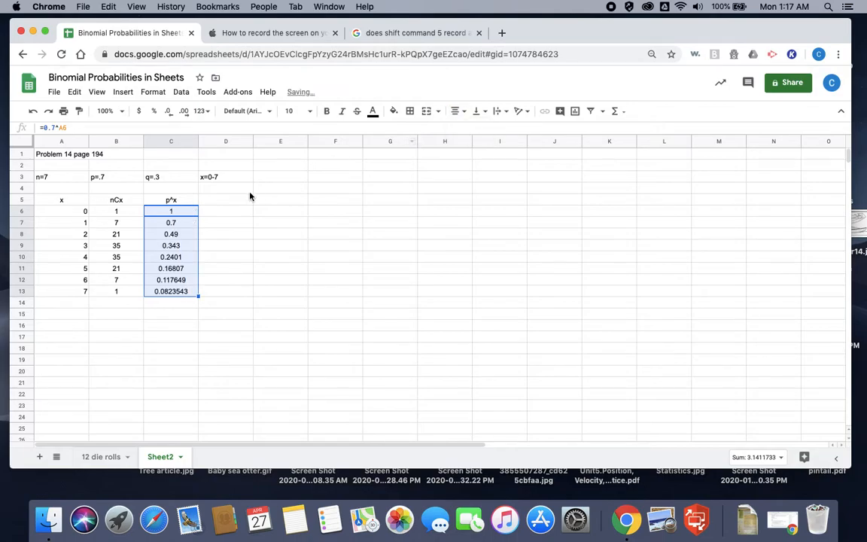
click(176, 224)
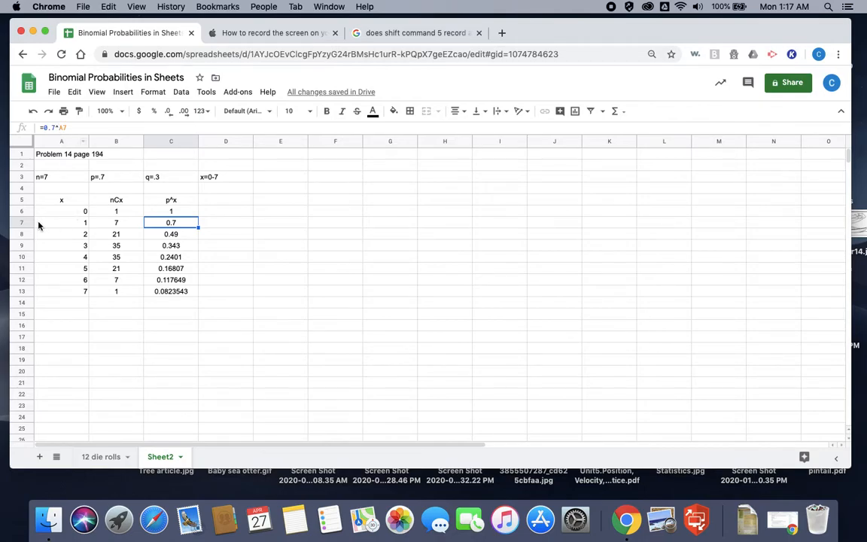
click(165, 233)
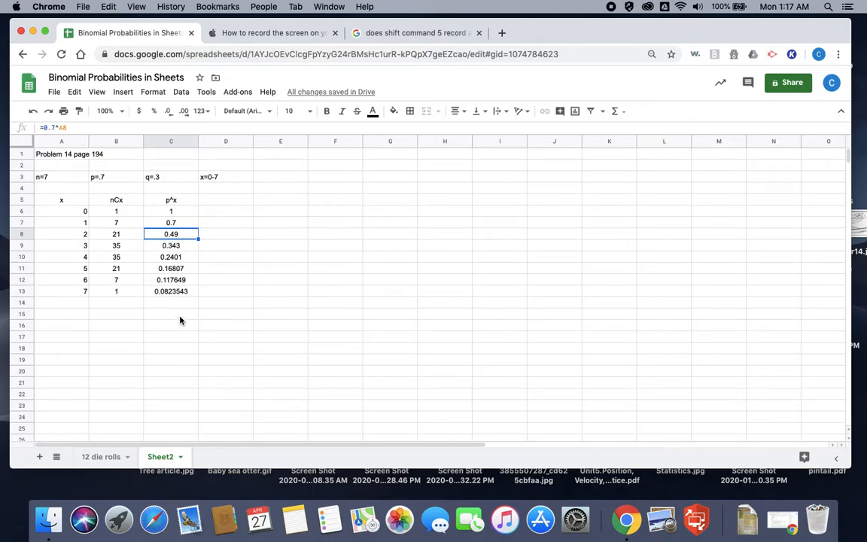
Step: Add the column header "q^(n-x)" in cell D5
click(221, 202)
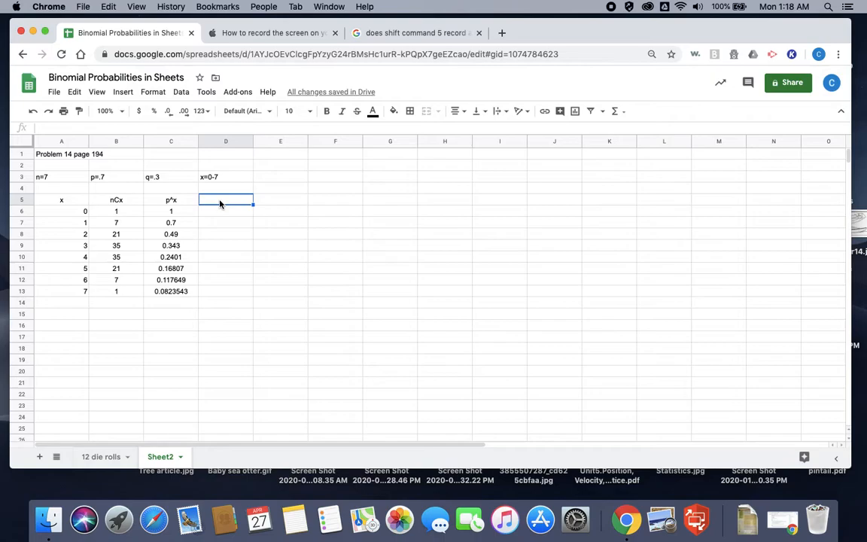
text(q^(n-x))
key(Return)
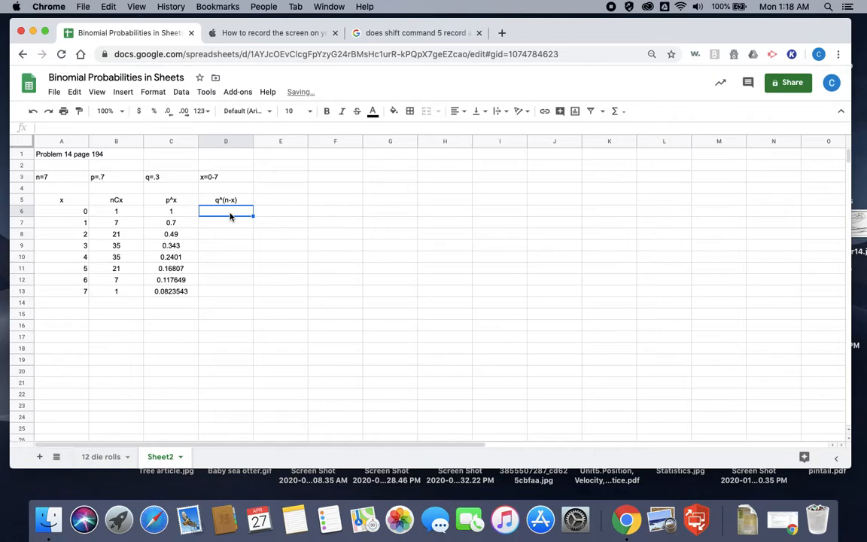
Step: Enter the power formula =.3^(7-A6) in cell D6
text(=)
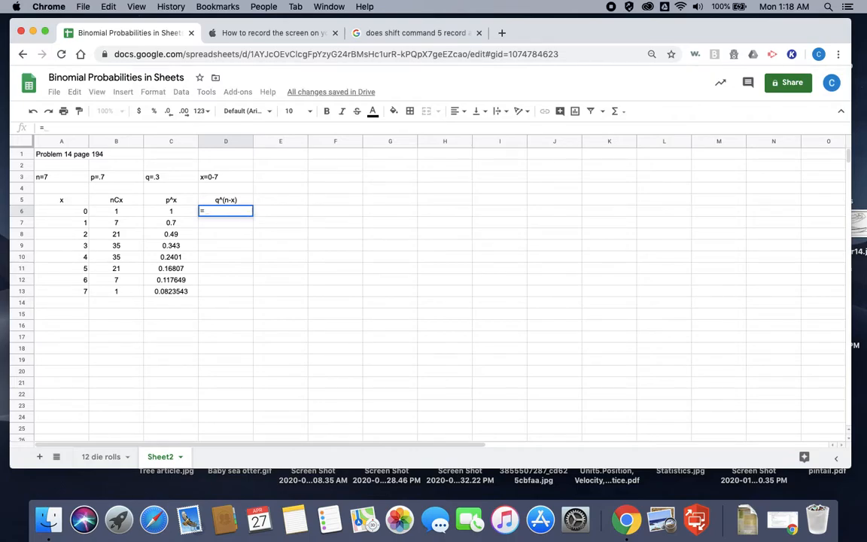
text(.3)
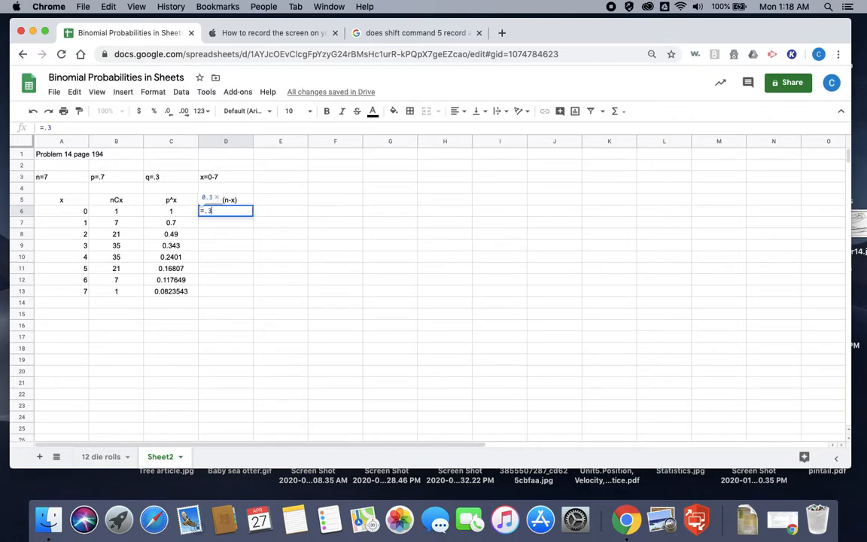
text(^)
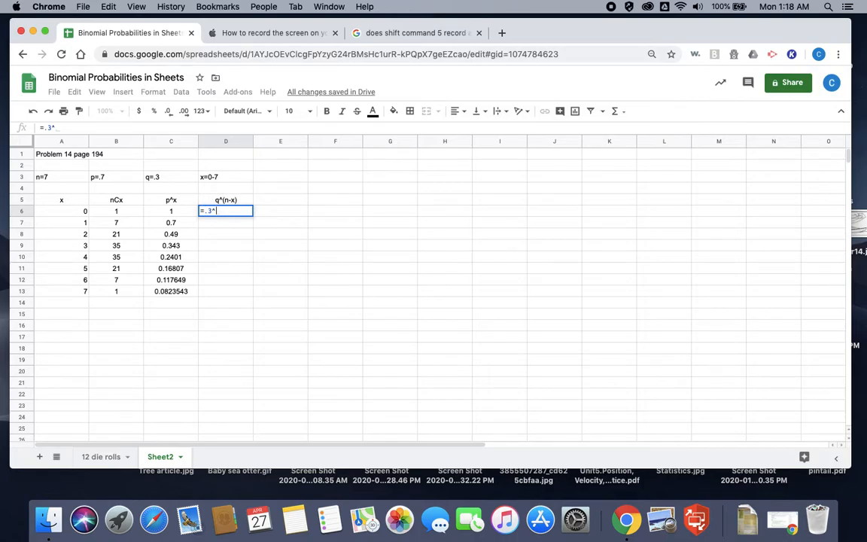
text((7)
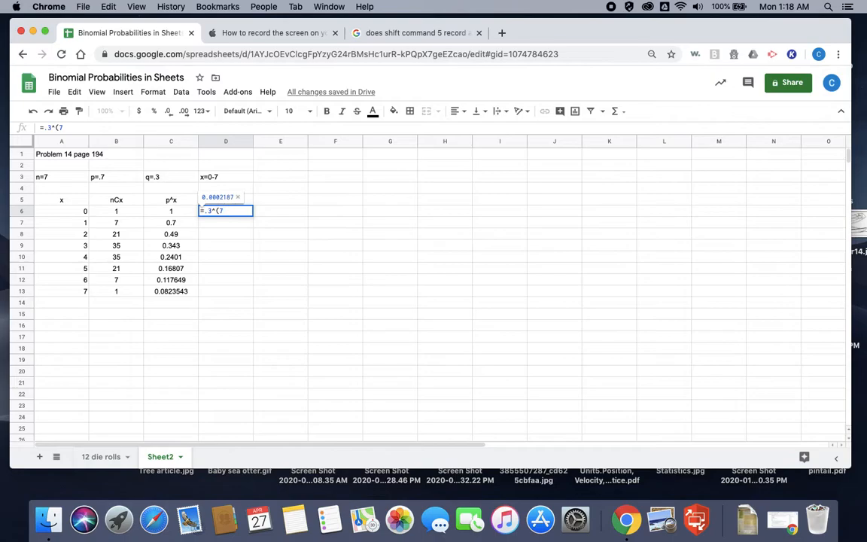
text(-)
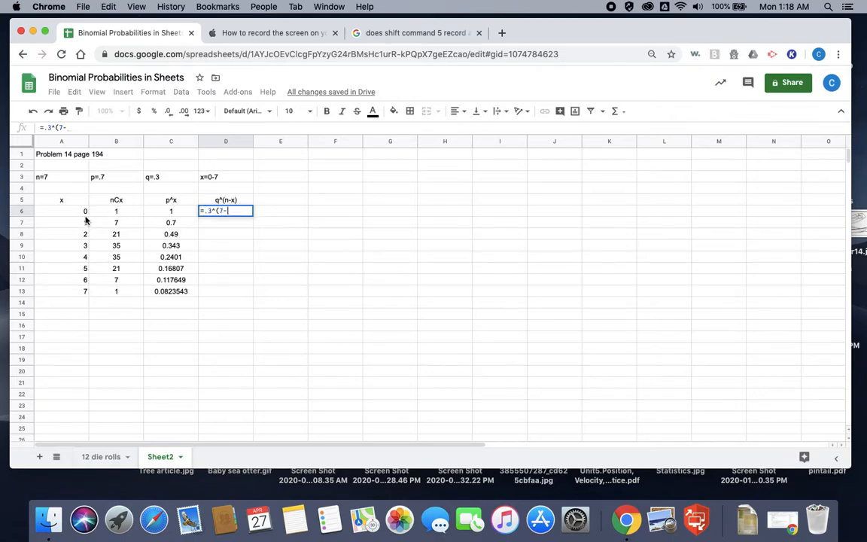
click(79, 216)
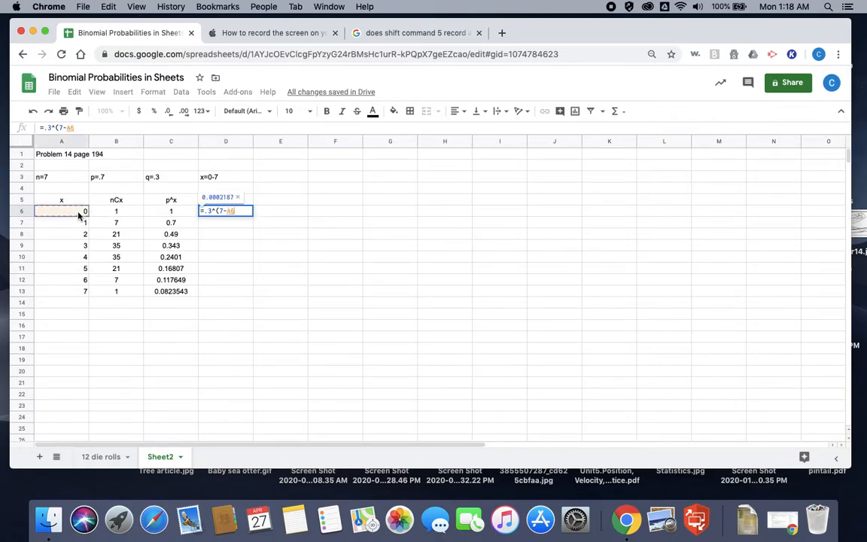
text())
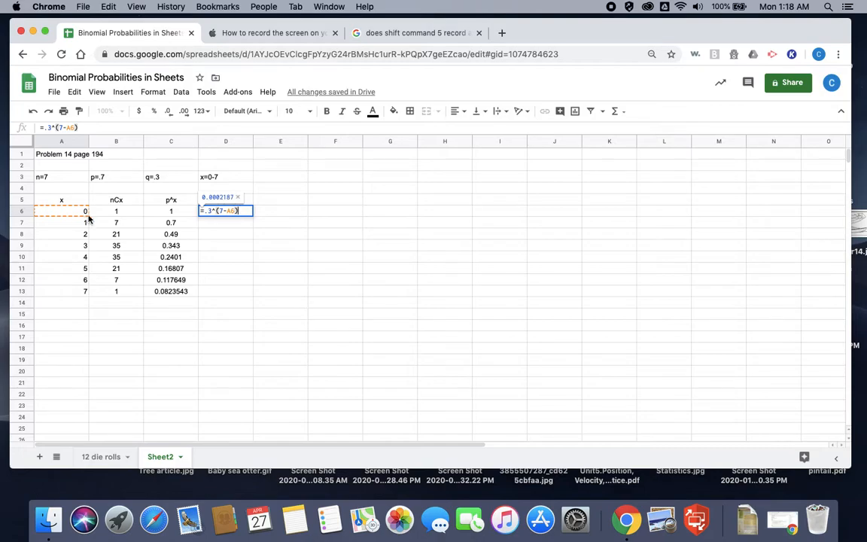
key(Return)
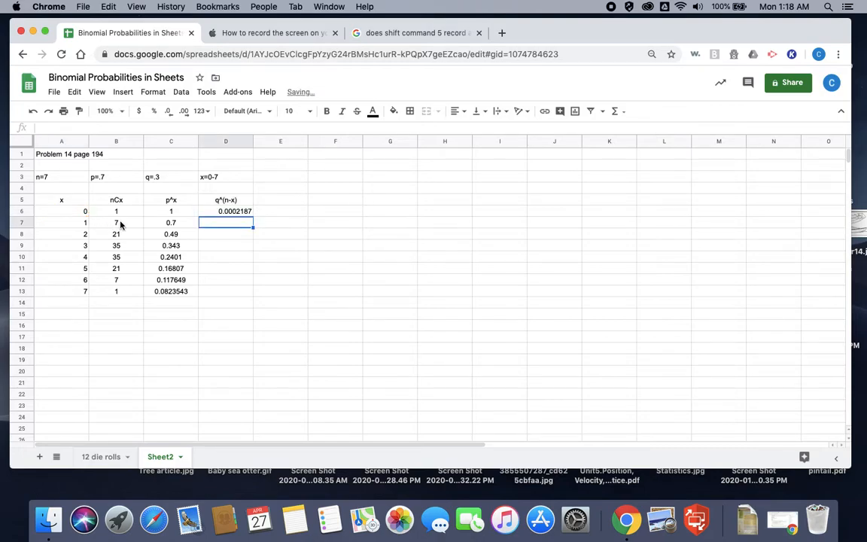
Step: Fill the formula in D6 down to D13 and center the filled values horizontally
click(234, 212)
drag(253, 216, 248, 292)
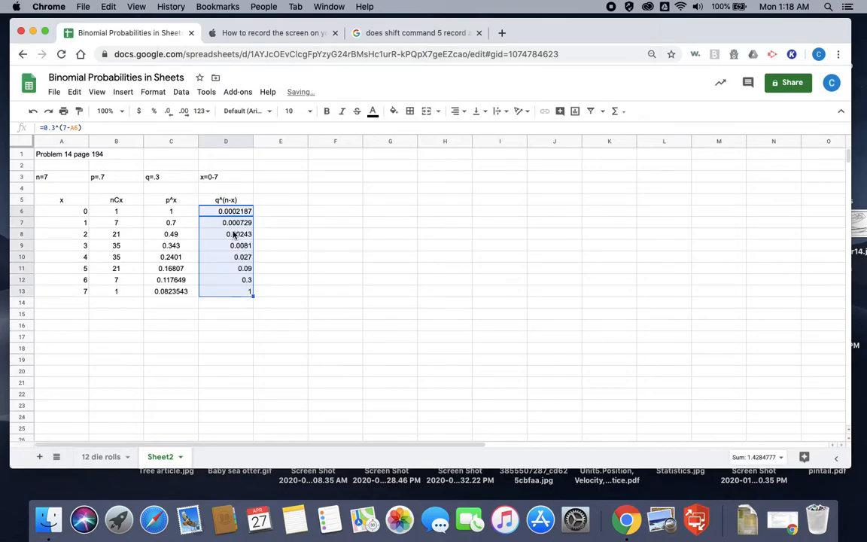
click(460, 113)
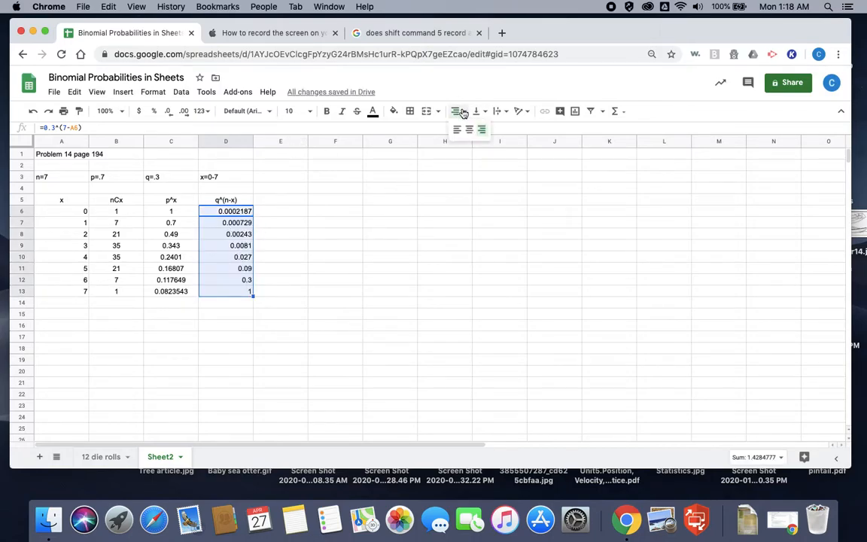
click(470, 130)
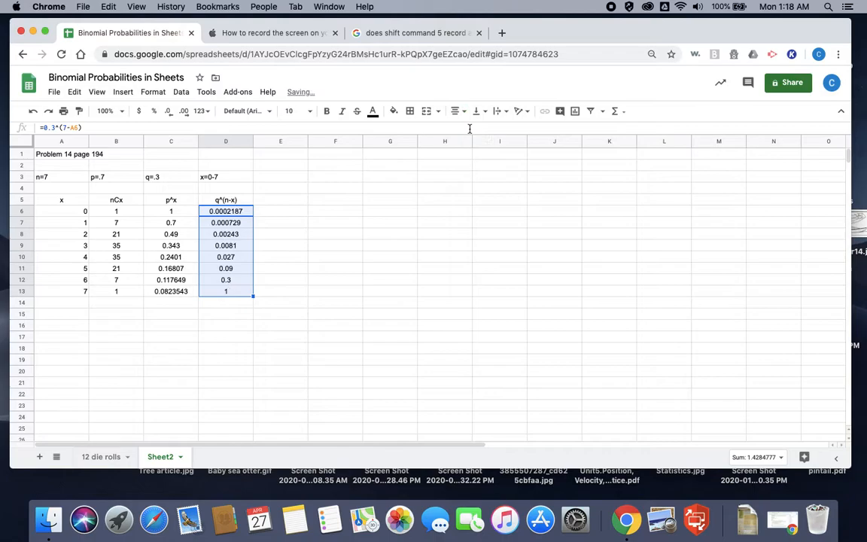
Step: Add the column header "nCx*p^x*q^(n-x)" in cell E5
click(286, 200)
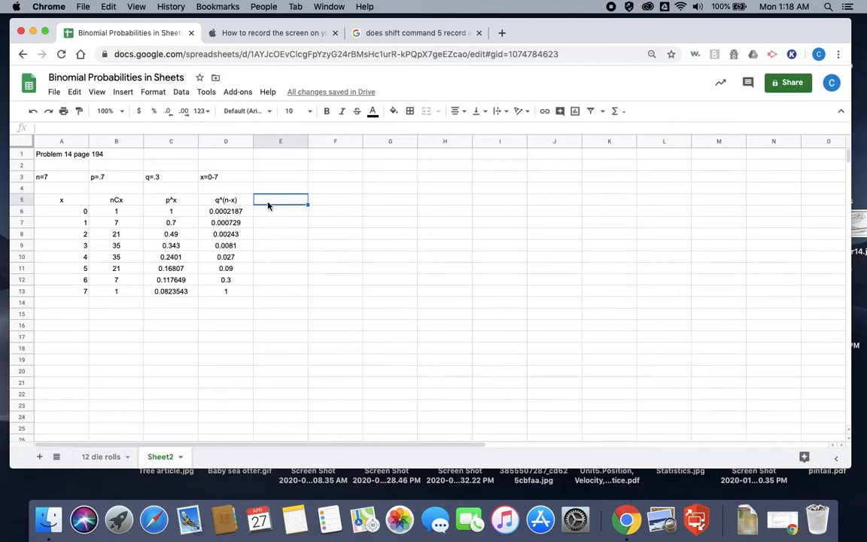
text(nCx*p^)
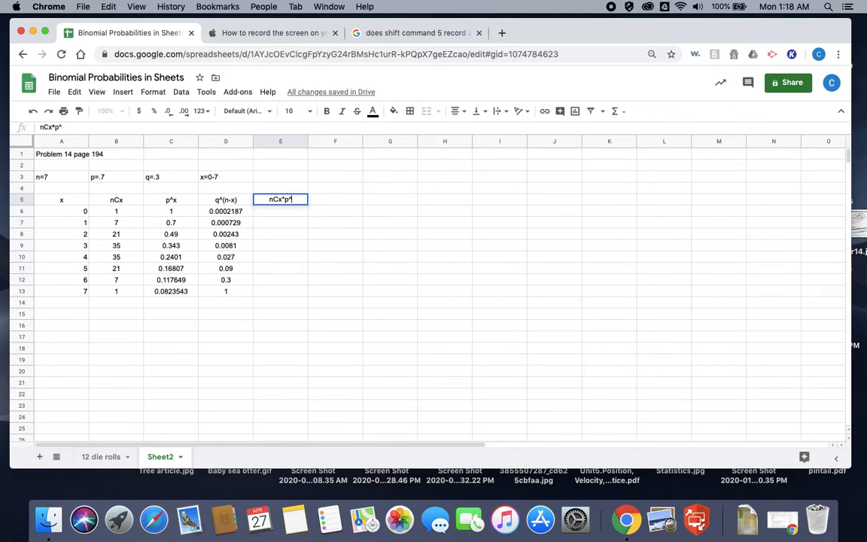
text(x*q^(n-x))
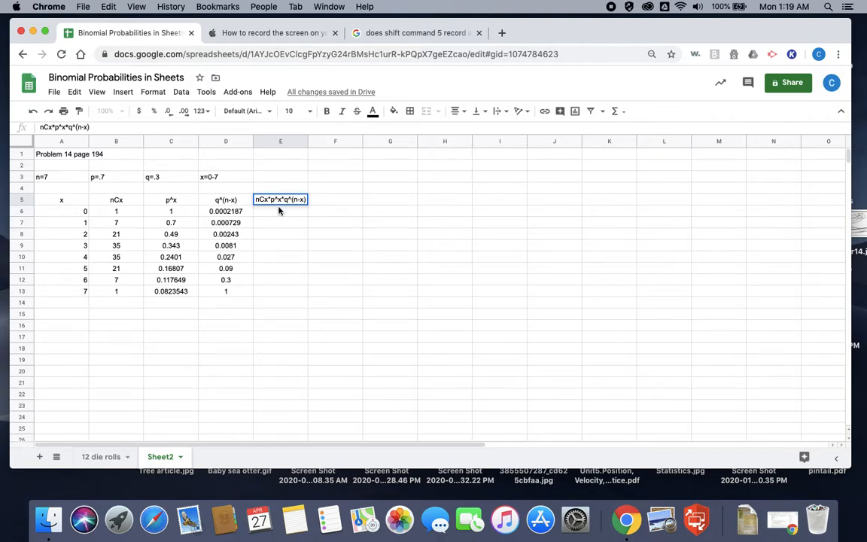
key(Return)
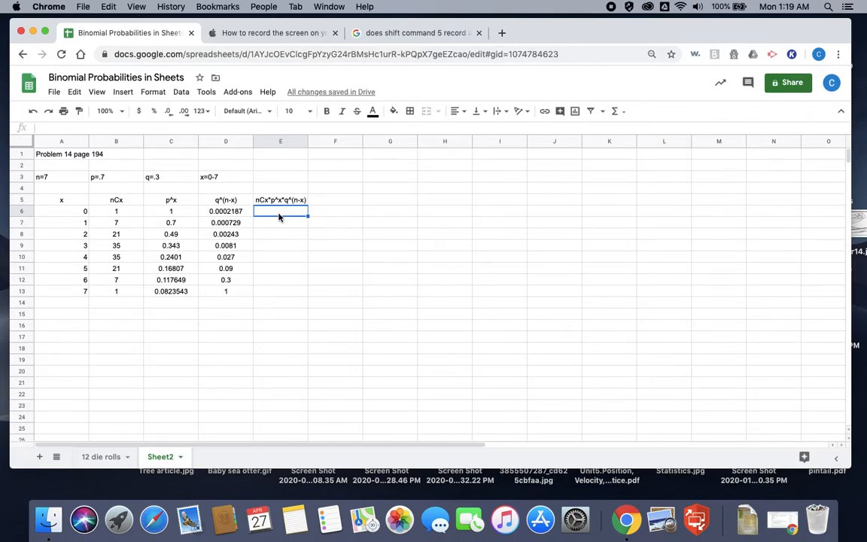
Step: Enter the product formula =B6*C6*D6 in cell E6 and fill it down to E13
text(=)
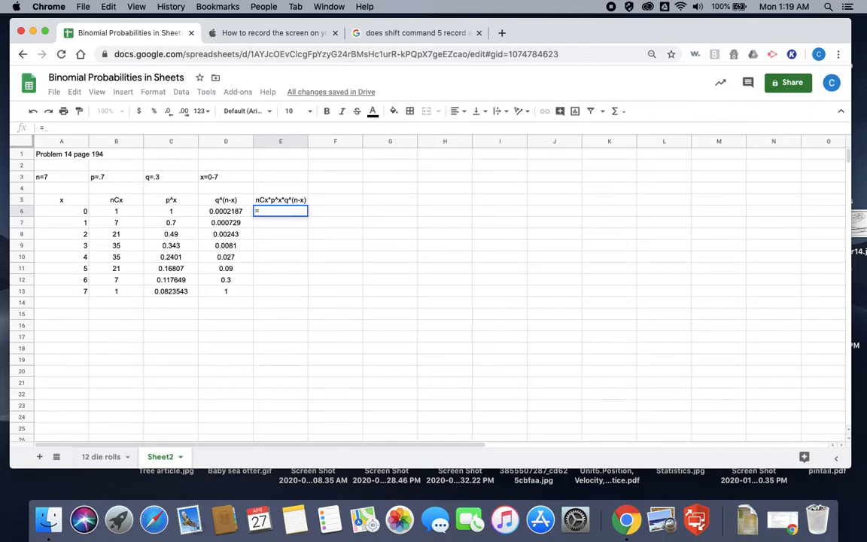
click(123, 216)
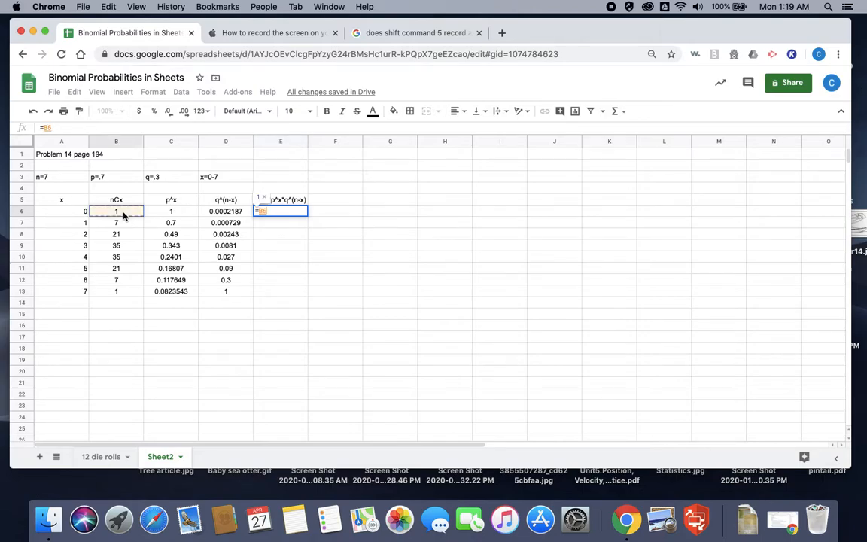
text(*)
click(159, 210)
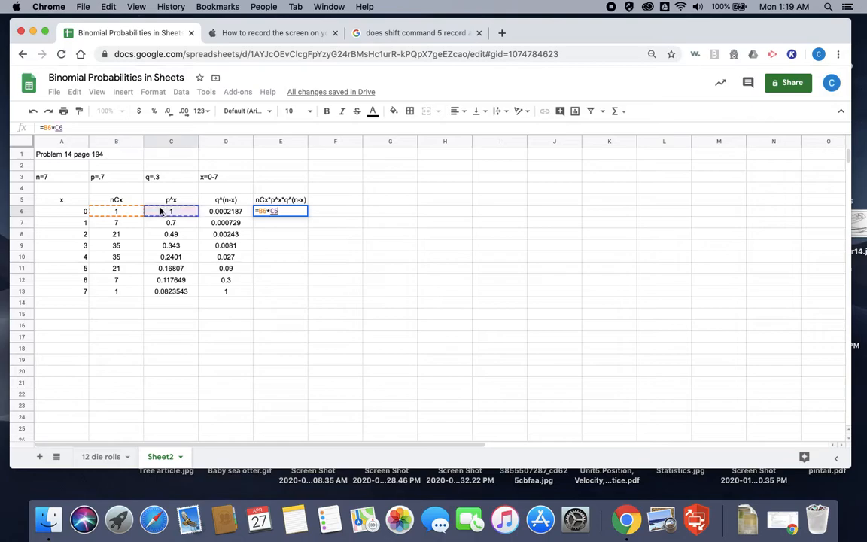
text(*)
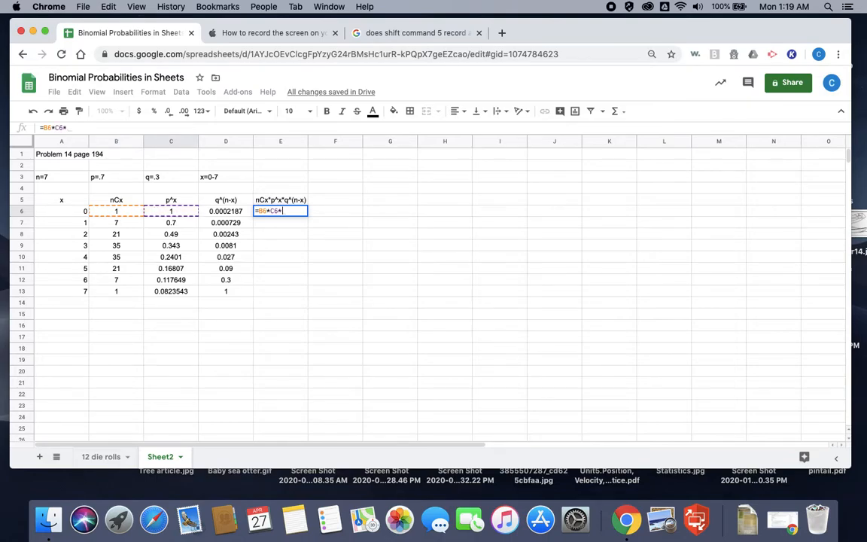
click(218, 215)
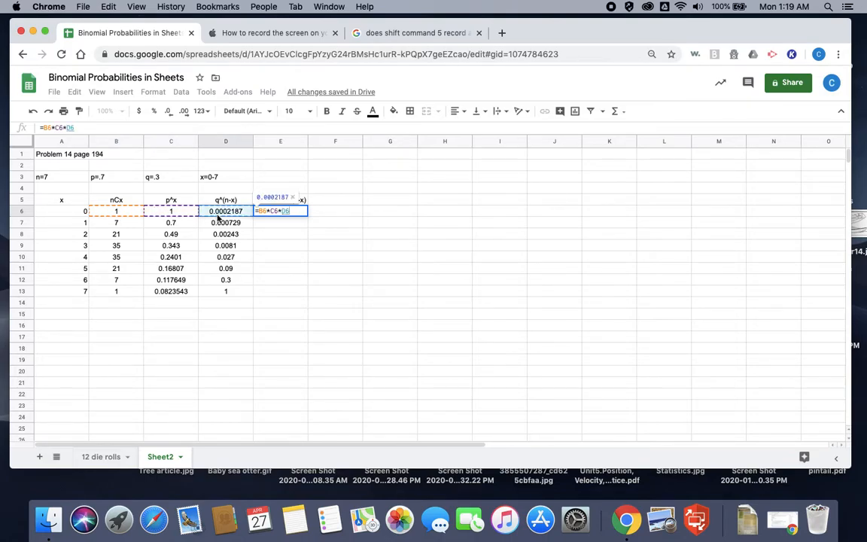
key(Return)
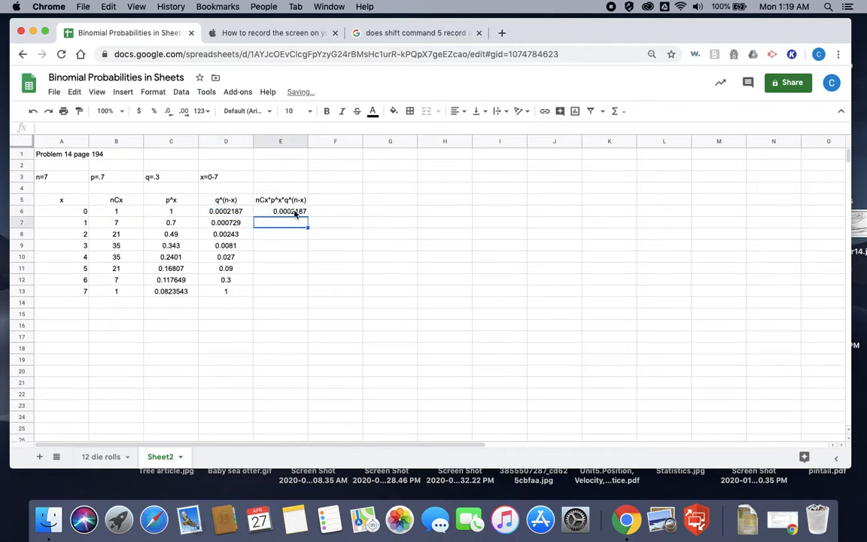
click(292, 212)
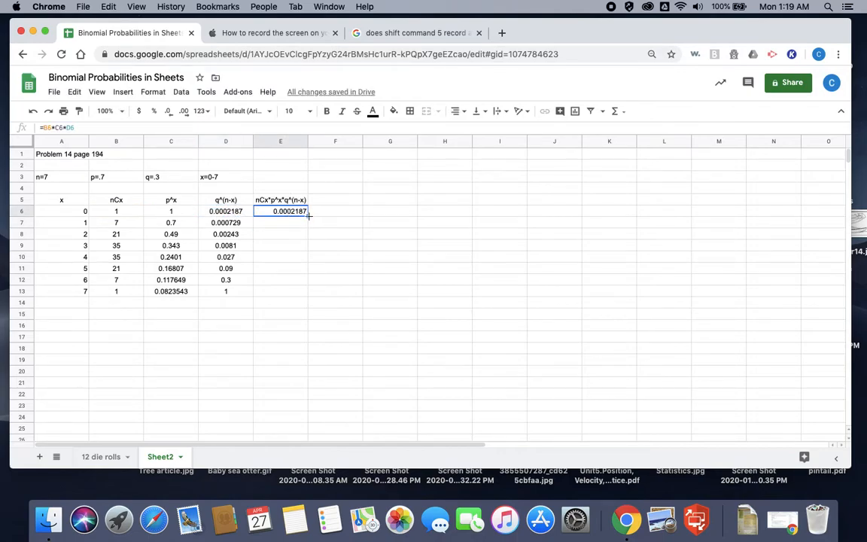
drag(308, 217, 301, 294)
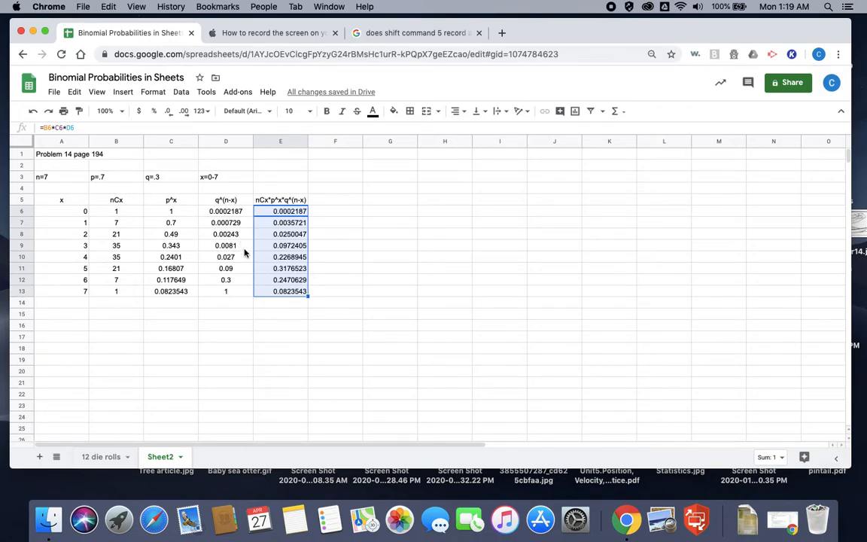
Step: Enter the part a answer "a) P(5)=0.318" in cell A16, taking the rounded probability for x=5 from cell E11
click(79, 327)
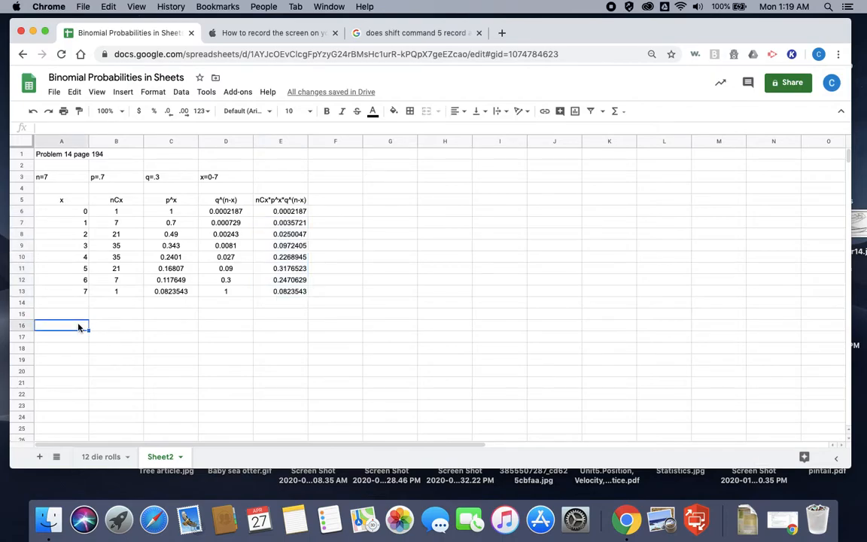
text(a))
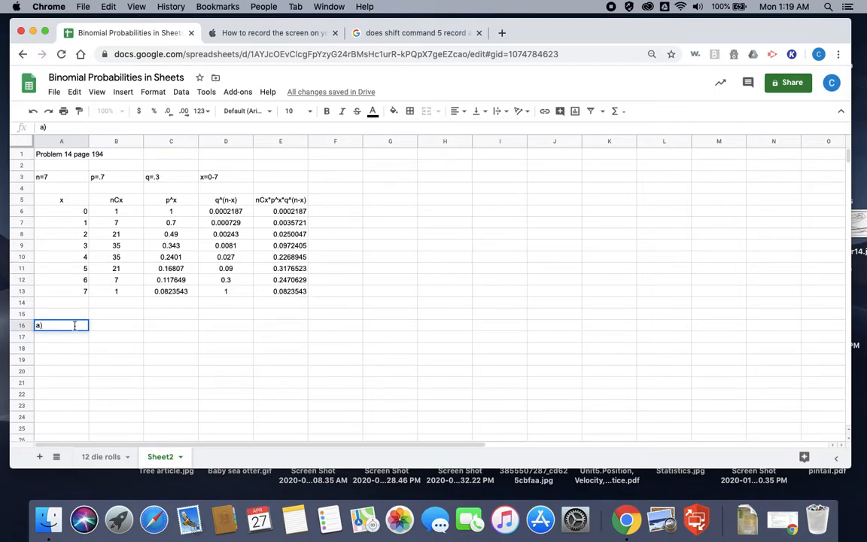
text(P(5)=)
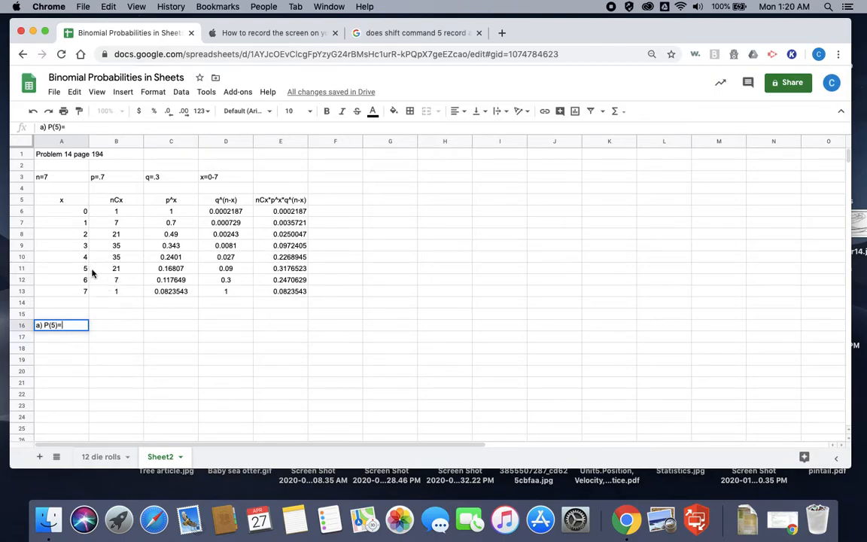
click(288, 272)
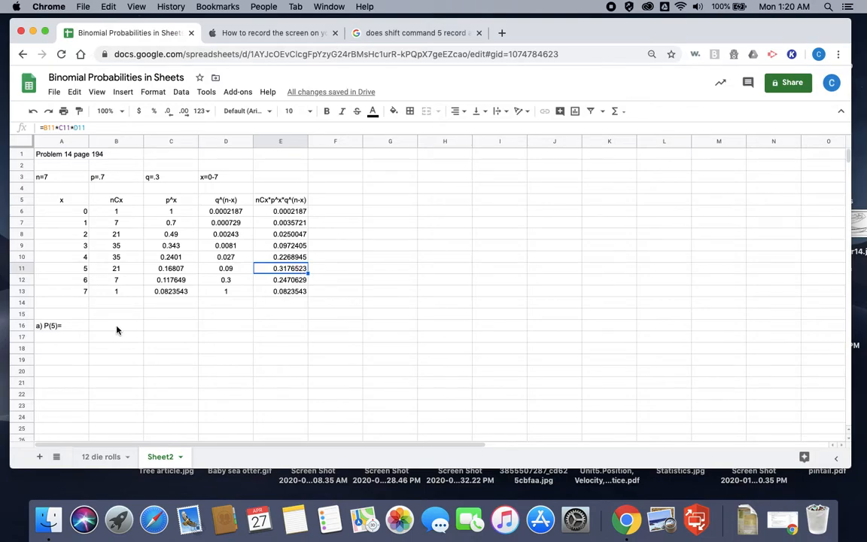
click(75, 328)
double_click(75, 326)
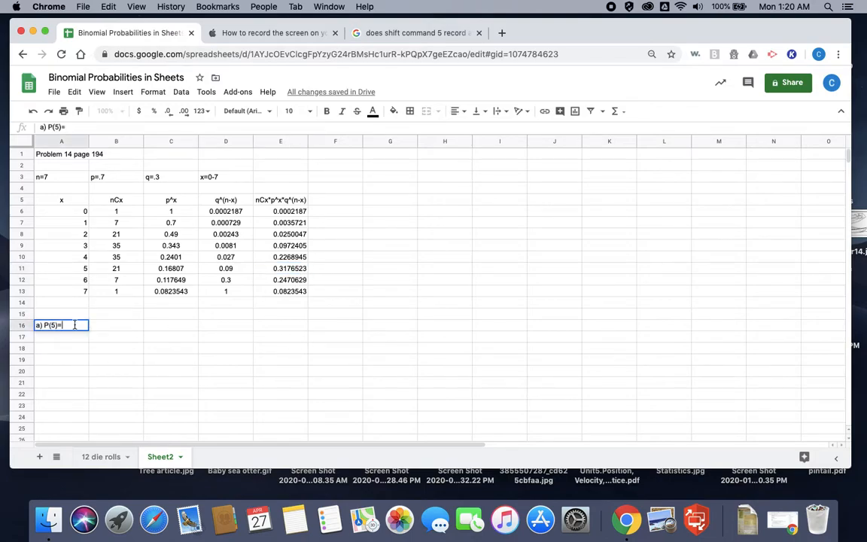
text(0.318)
key(Return)
Step: Enter the part b label "b)P(at least 5)=" in cell A17
text(b))
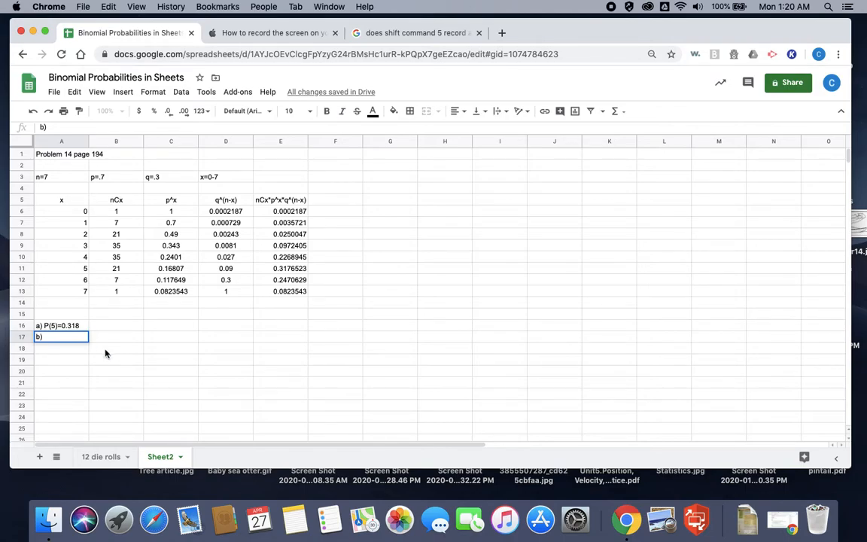
text(P(at least 5)=)
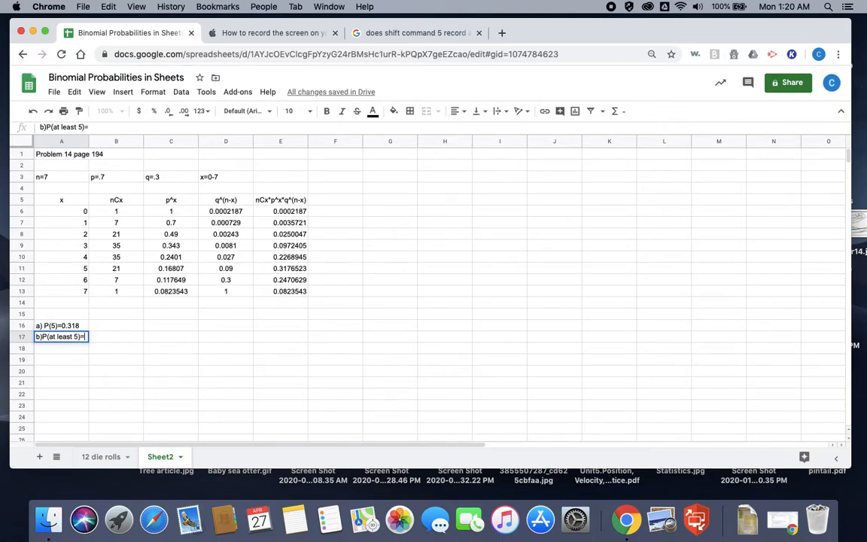
key(Tab)
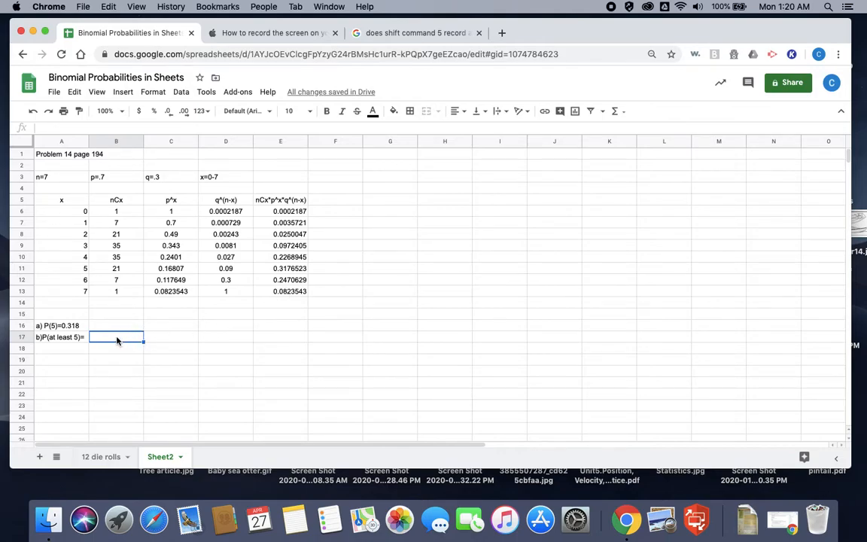
Step: Enter the formula =sum(E11:E13) in cell B17 to total the probabilities for x from 5 to 7
text(=)
text(sum)
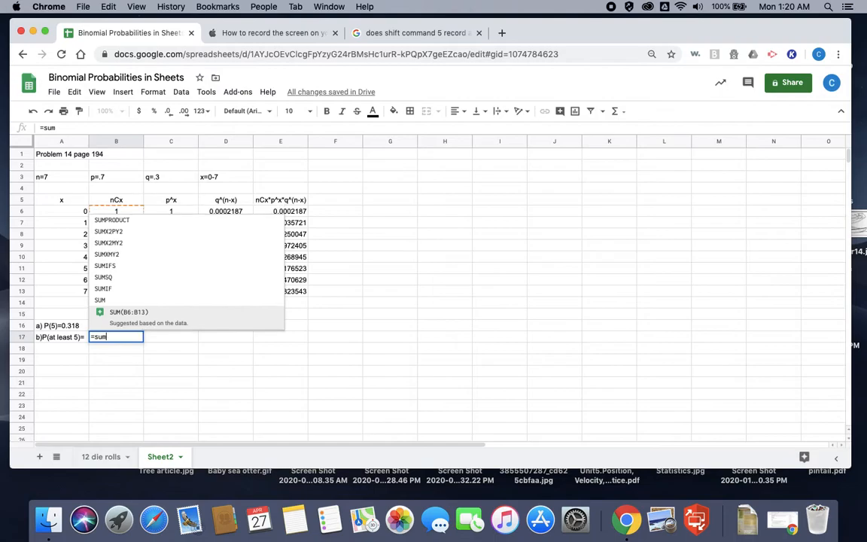
text(()
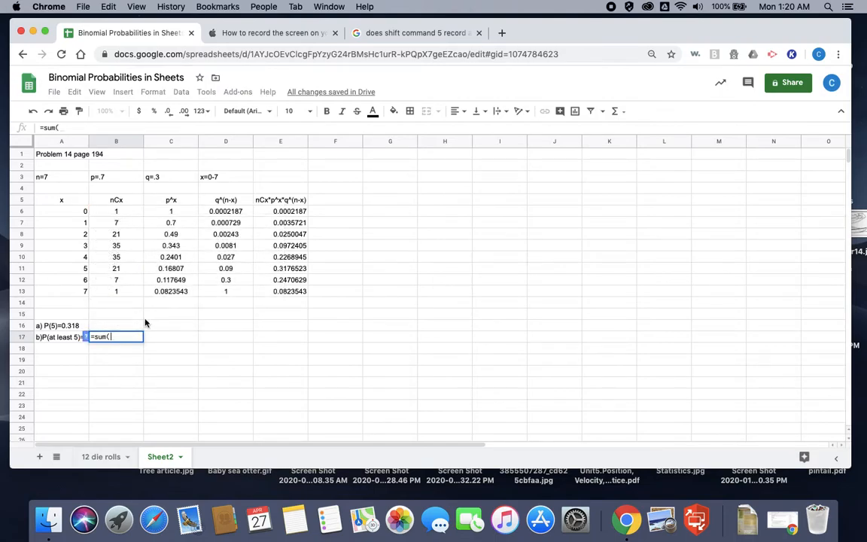
click(294, 269)
drag(294, 270, 294, 294)
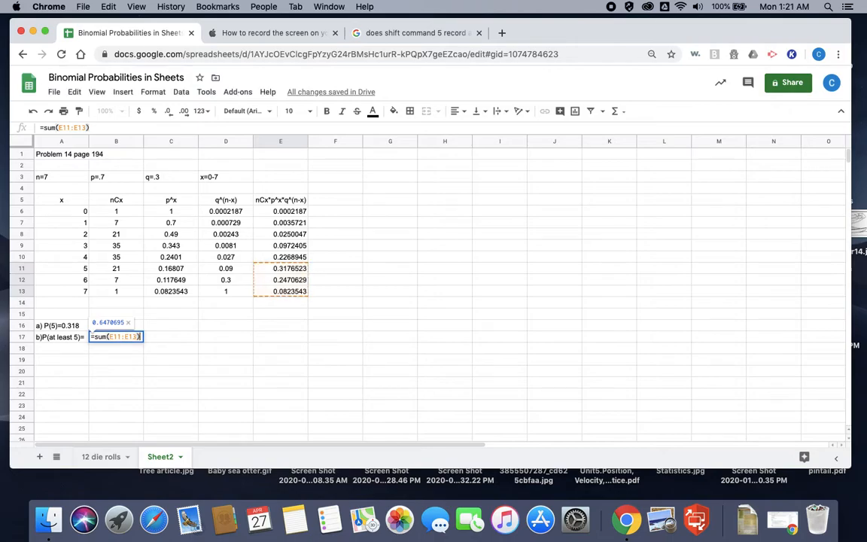
key(Return)
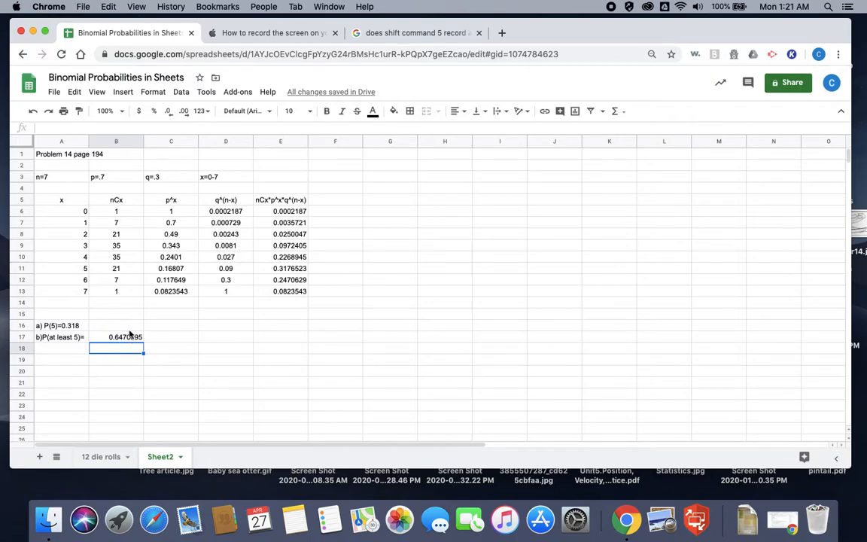
Step: Note the part b formula as plain text "sum(E11:E13)" in cell C17
click(150, 337)
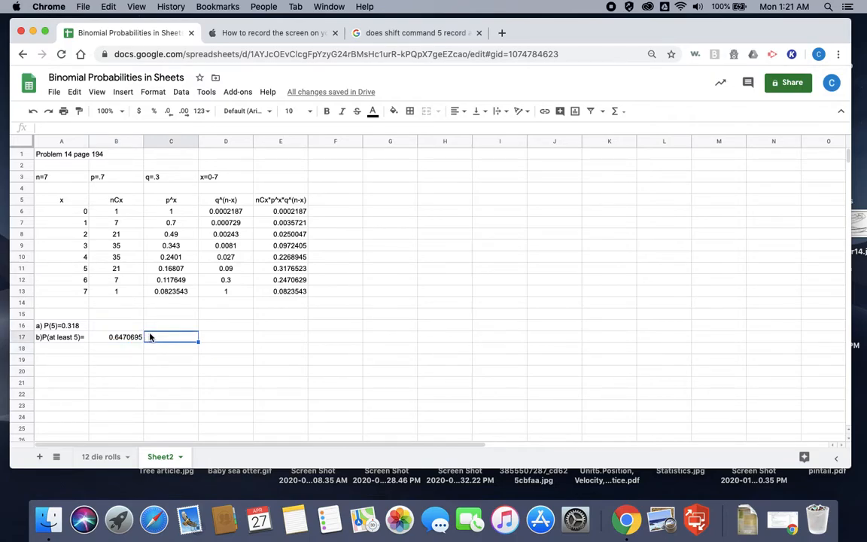
text(sum()
text(E11:E13)
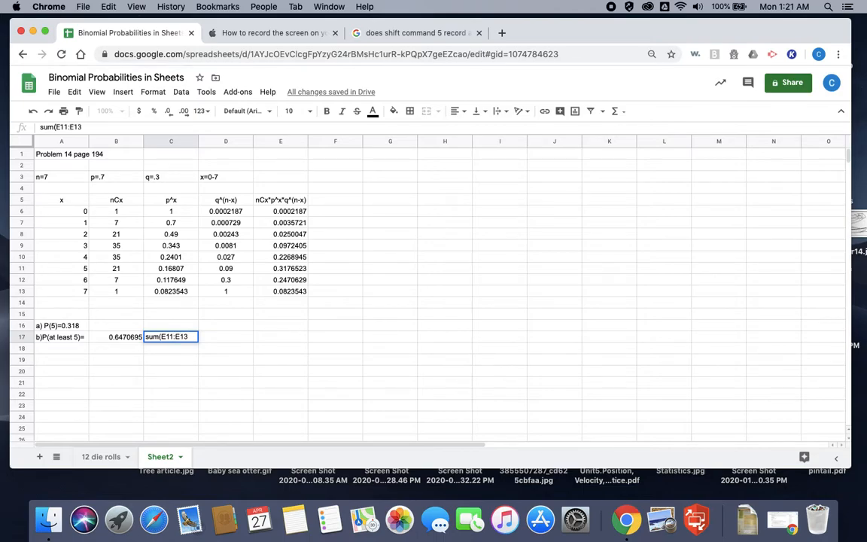
text())
Step: Enter the part c label "c) P(less than 5)" in cell A18
click(55, 351)
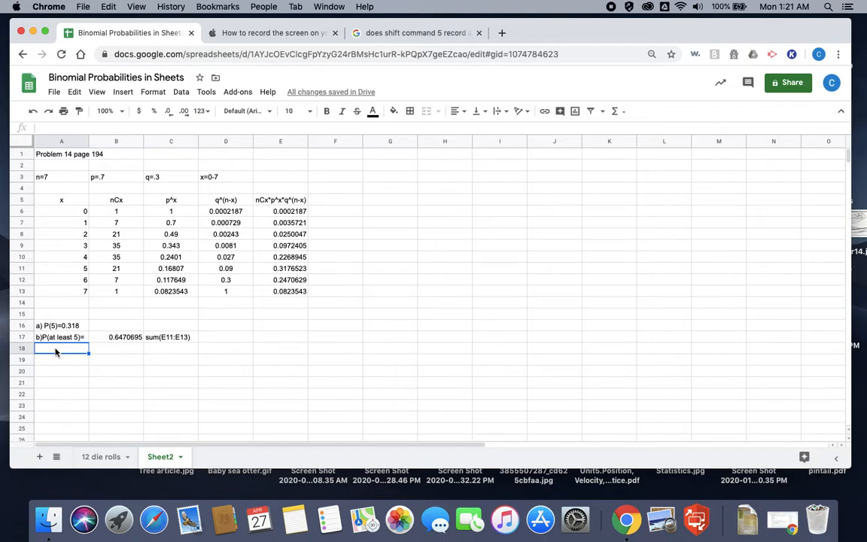
text(c) P(less than 5))
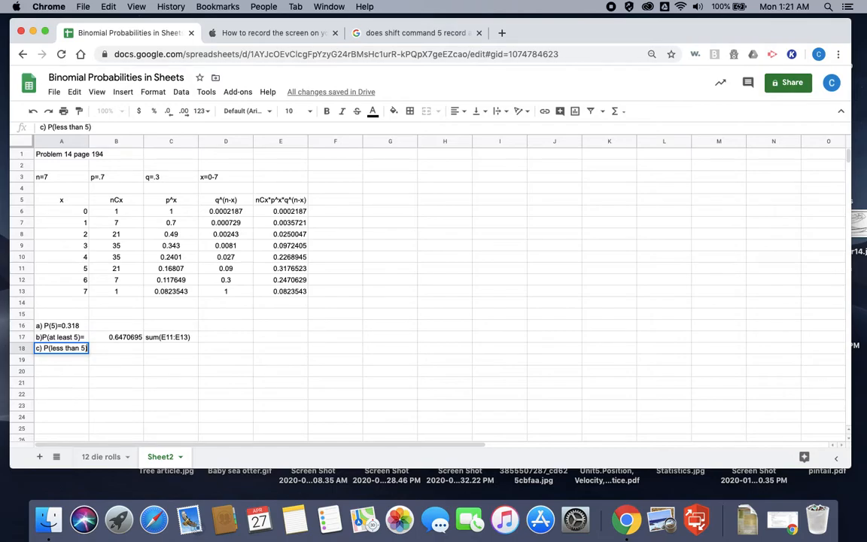
key(Tab)
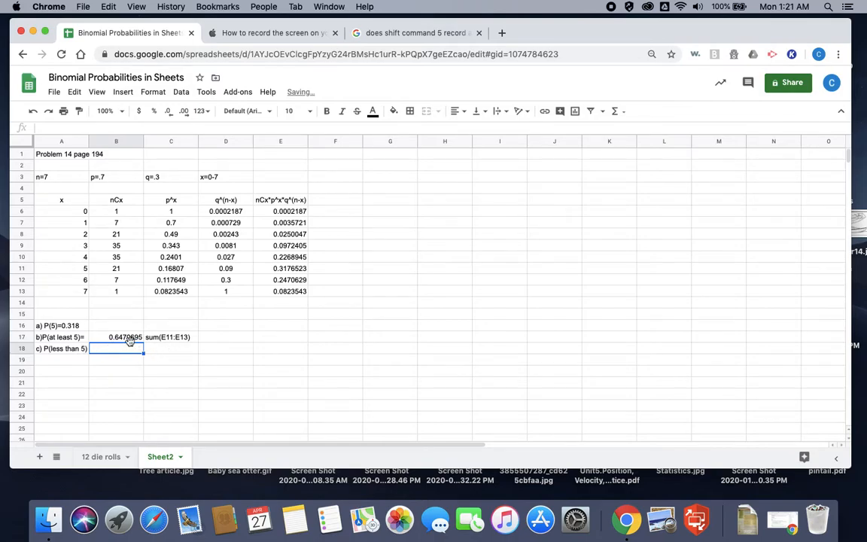
Step: Enter a sum formula over E6:E10 in cell B18 to total the probabilities for x from 0 to 4
text(=sum)
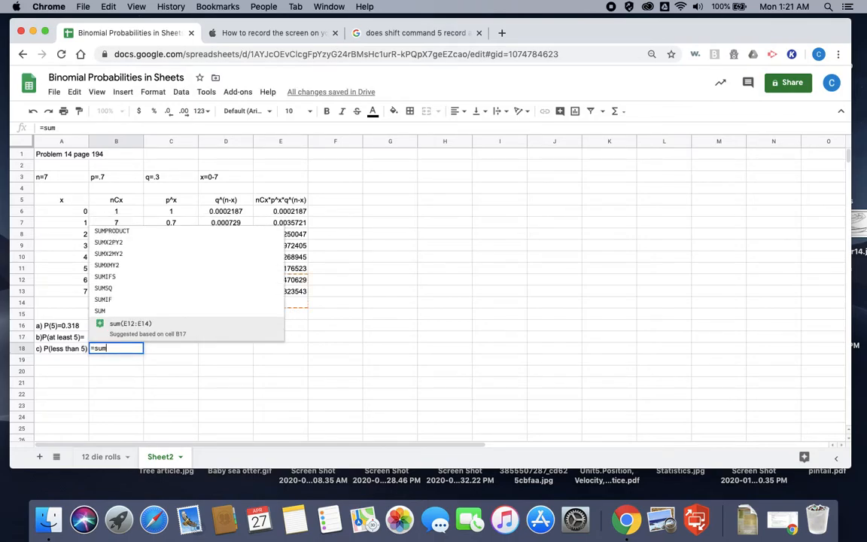
text(()
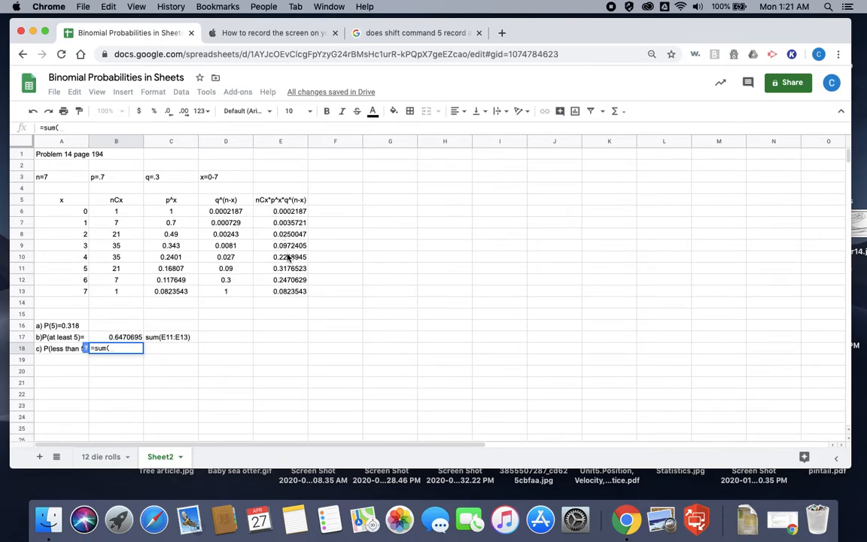
drag(285, 213, 285, 257)
key(Return)
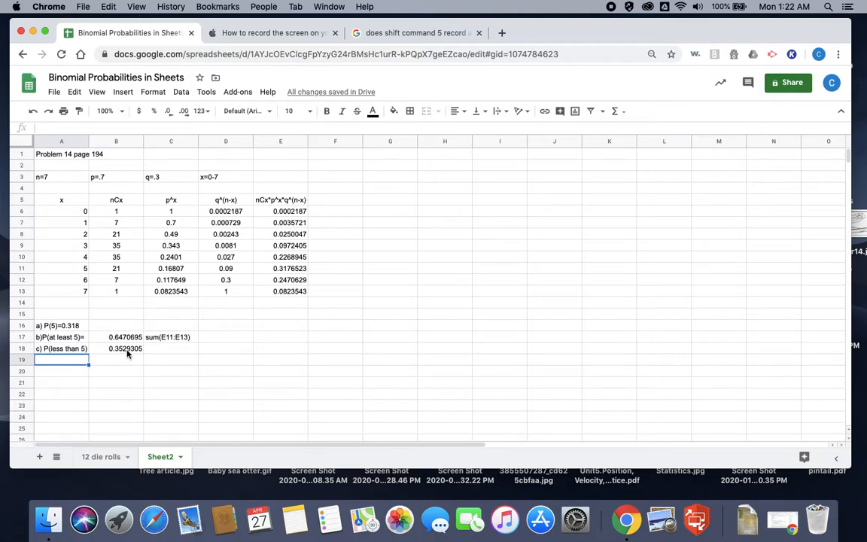
Step: Note the part c formula as plain text "sum(E6:E10)" in cell C18
click(162, 350)
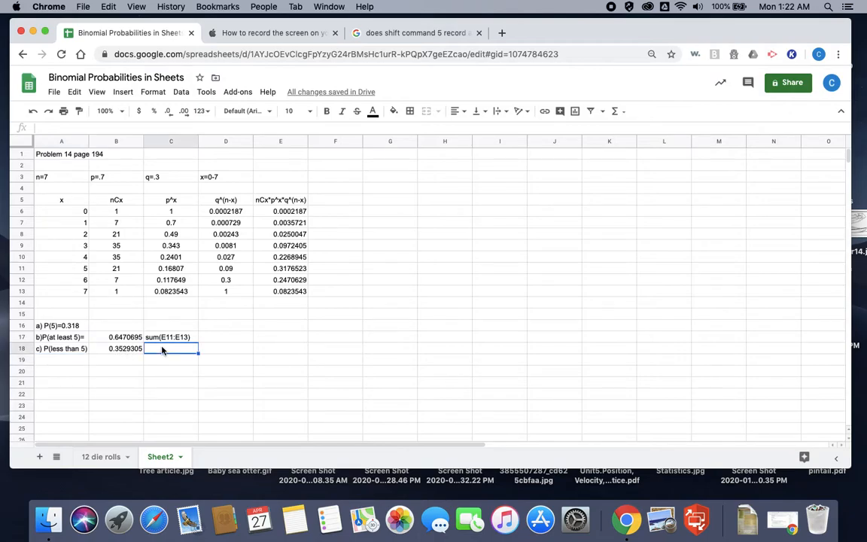
text(sum()
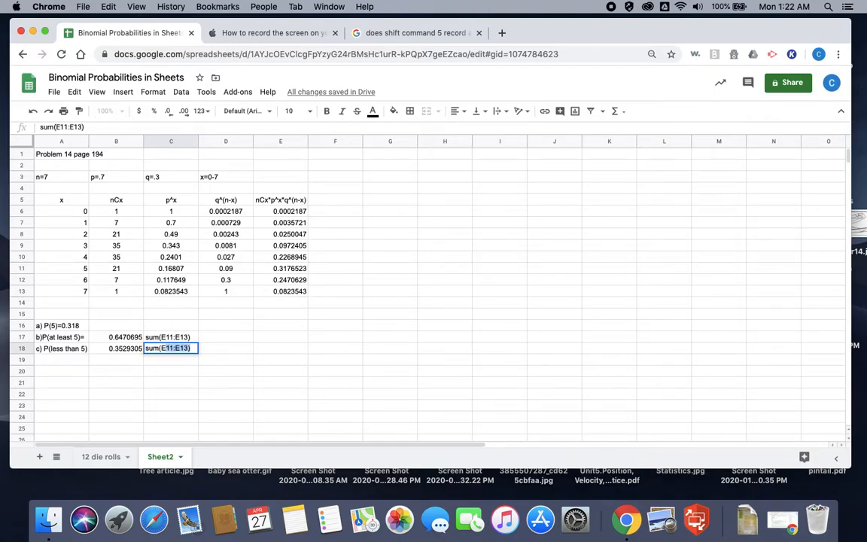
text(E6:E10))
Step: Write the function syntax "BinomDist(x,n,p,false)" as plain text in cell E16
click(277, 331)
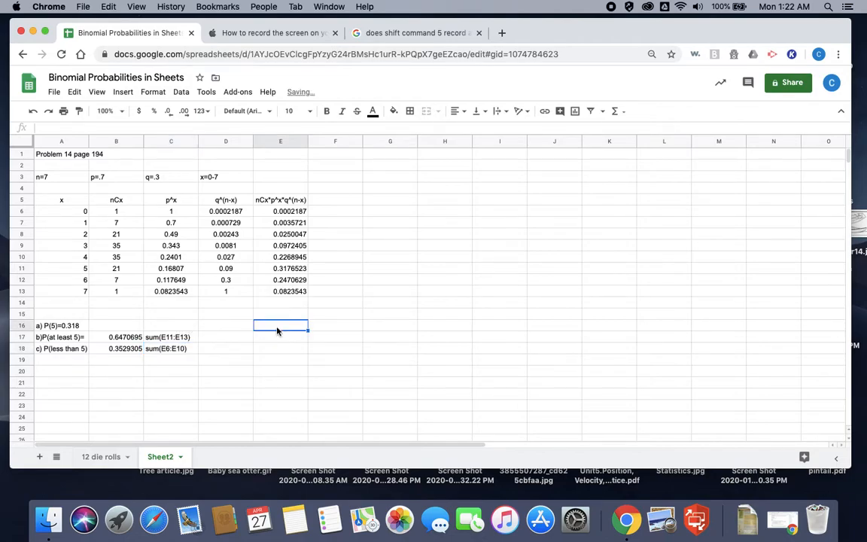
text(Bi)
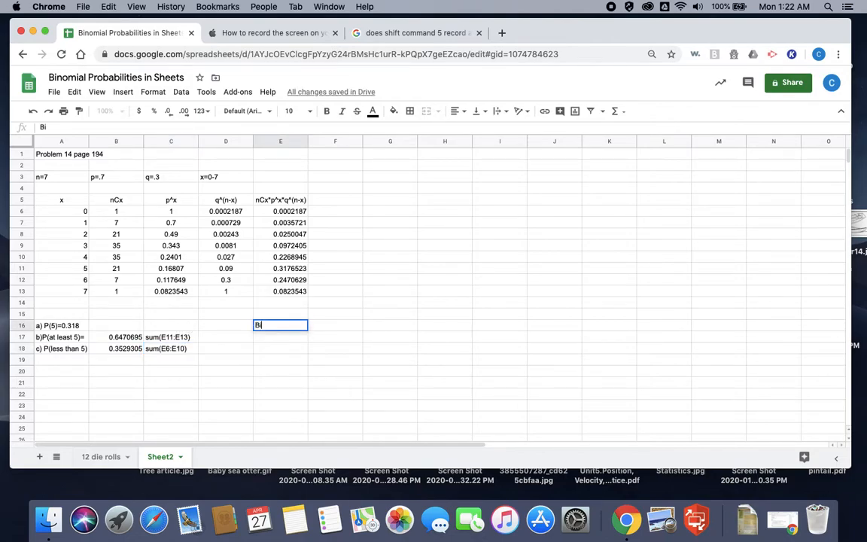
text(nomDist()
text(x,12)
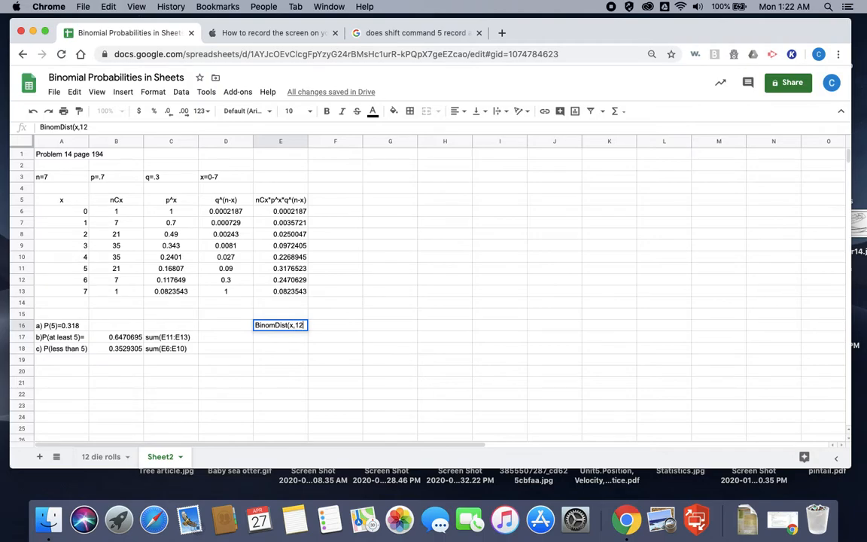
key(BackSpace)
key(BackSpace)
text(n,p,)
text(false)
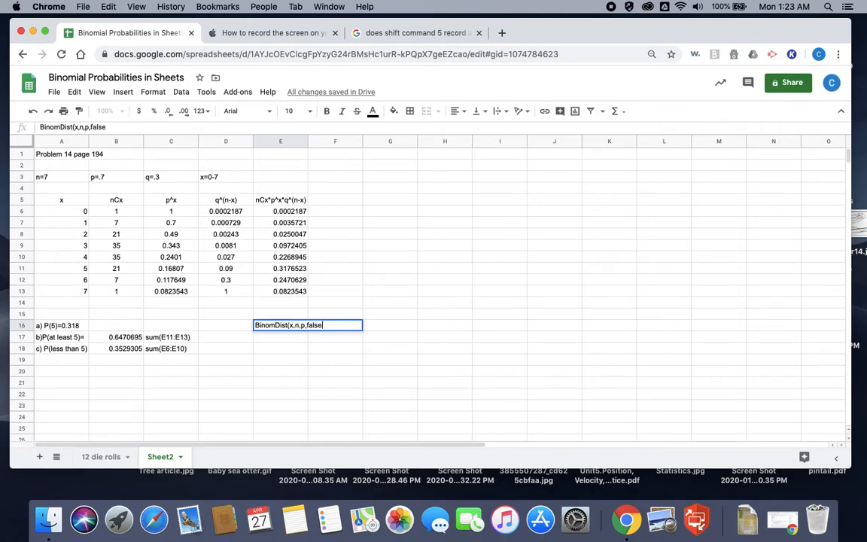
text())
key(Tab)
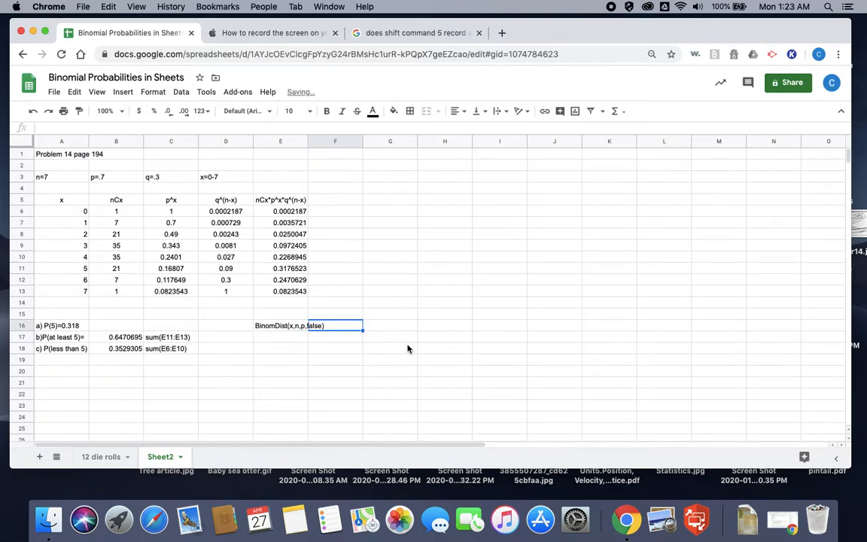
Step: Compute P(5) in cell G16 with the formula =BinomDist(5,7,.7,false)
click(390, 328)
text(=Bin)
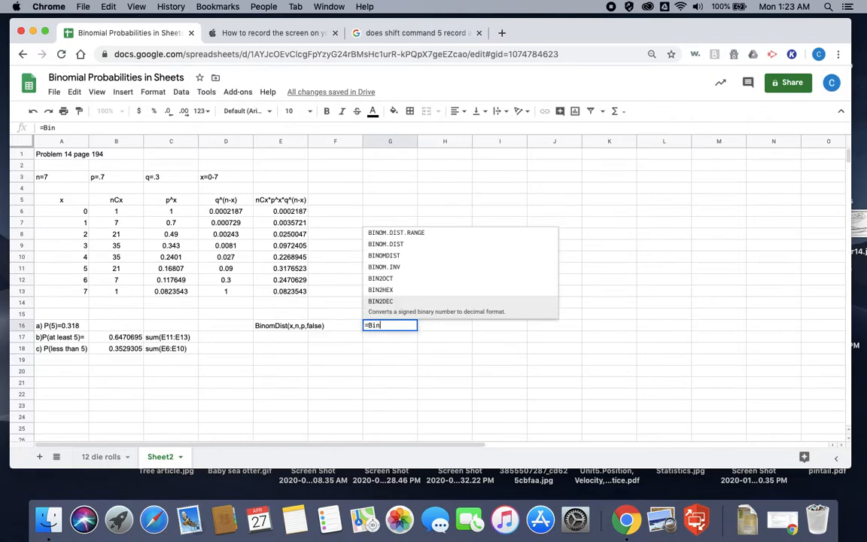
text(omDist()
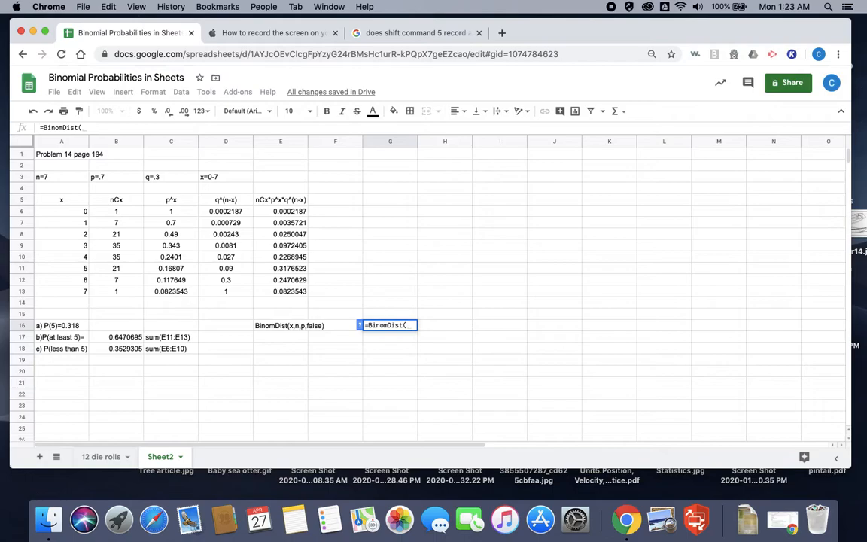
text(5,7)
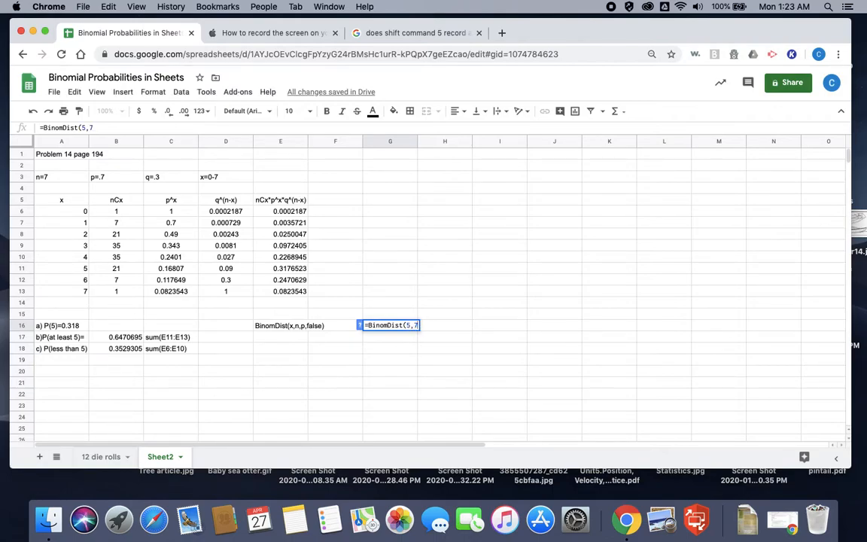
text(,.7,)
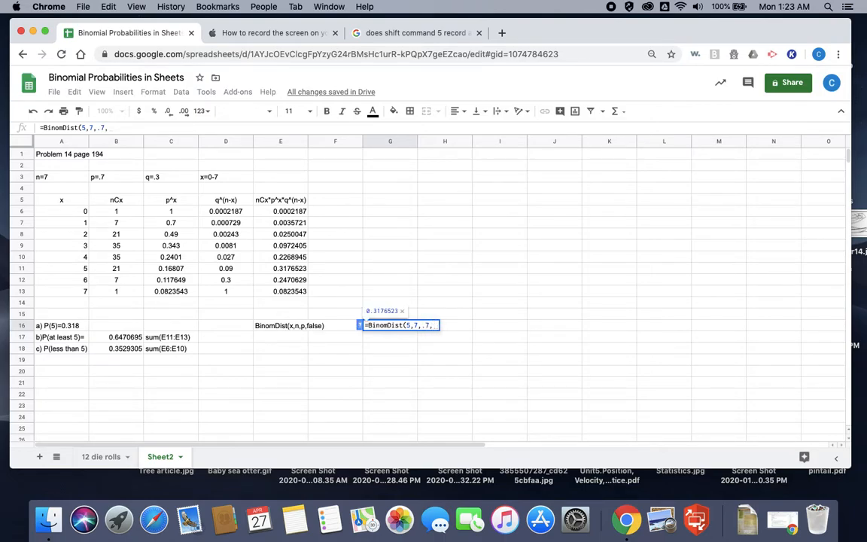
text(false)
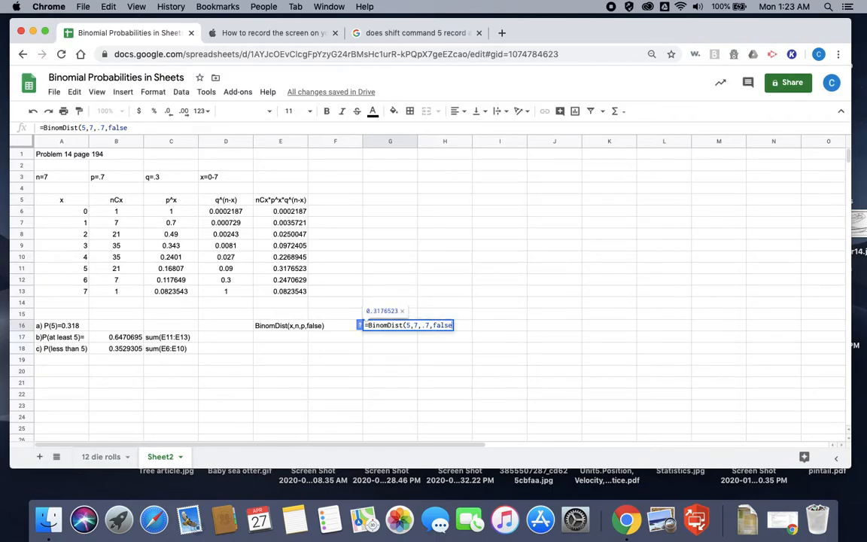
key(Return)
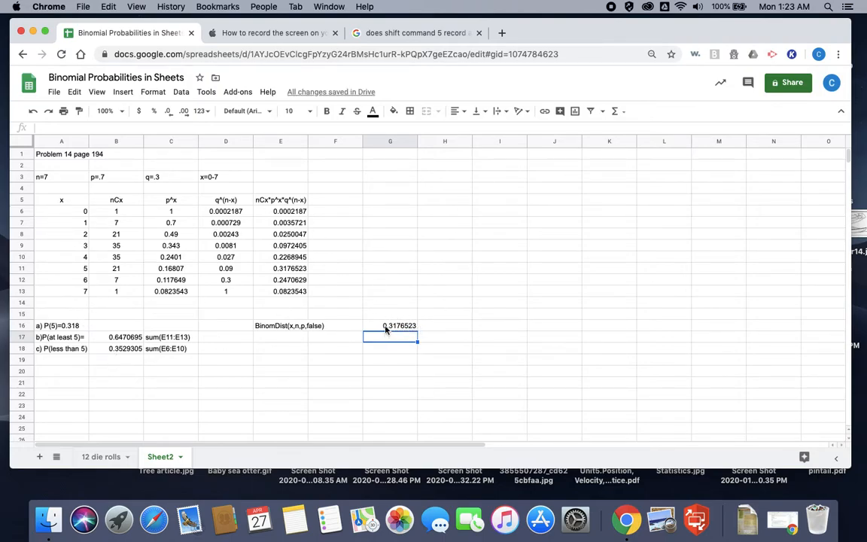
Step: Highlight the BinomDist result in G16 and the matching x=5 probability in E11 with a yellow fill
click(386, 329)
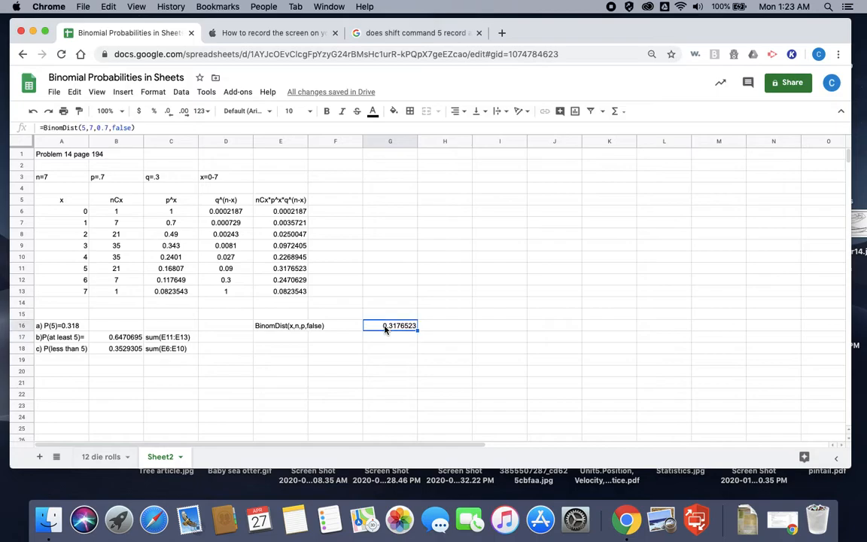
click(392, 111)
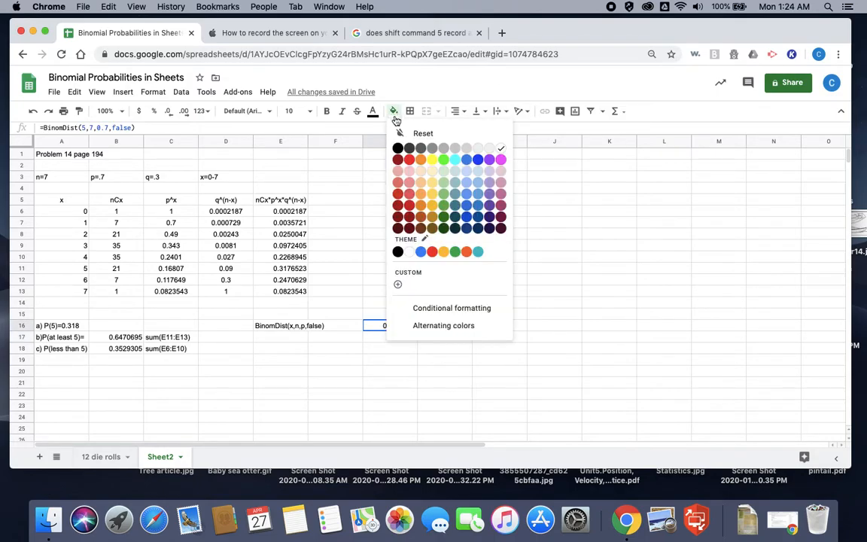
click(434, 161)
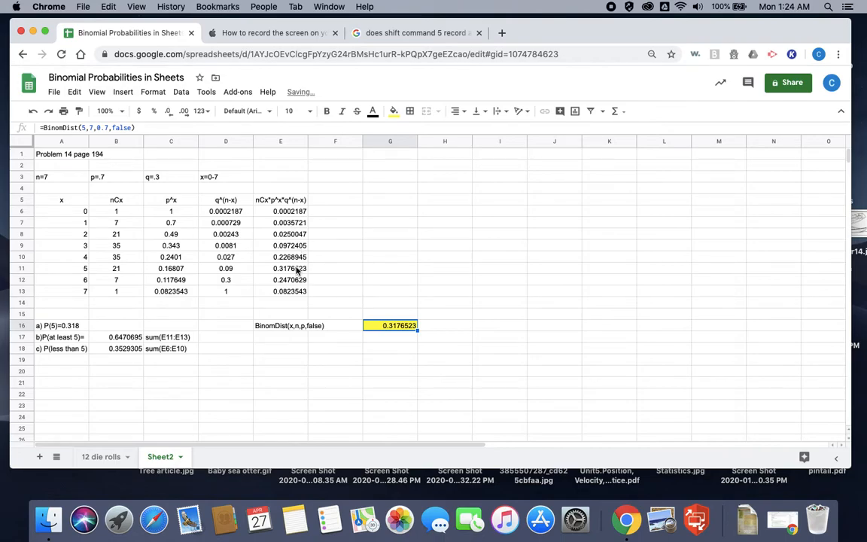
click(272, 268)
click(395, 110)
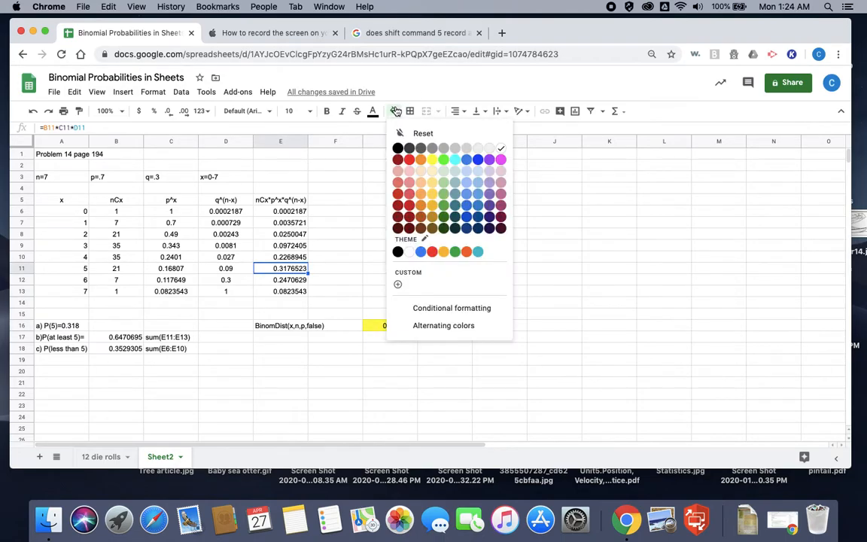
click(433, 161)
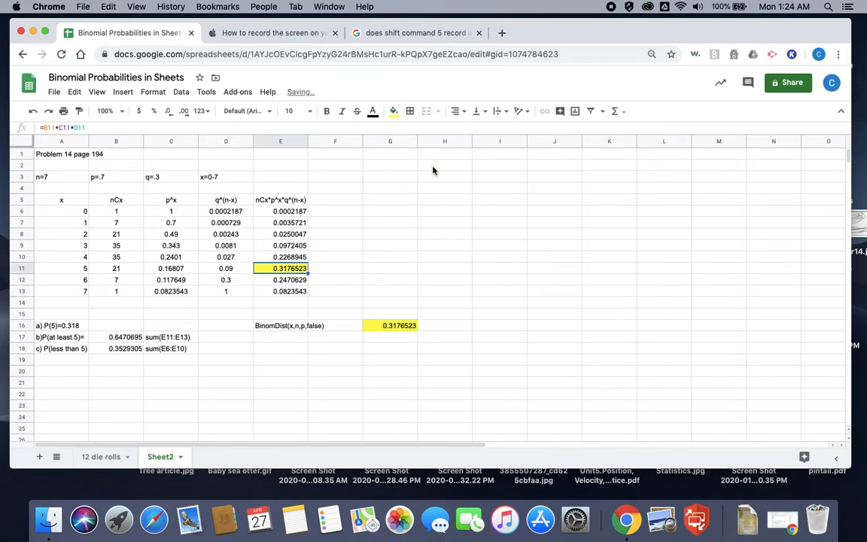
Step: Note the part a function call "BinomDist(5,7,.7,false)" as plain text in cell H16
click(450, 326)
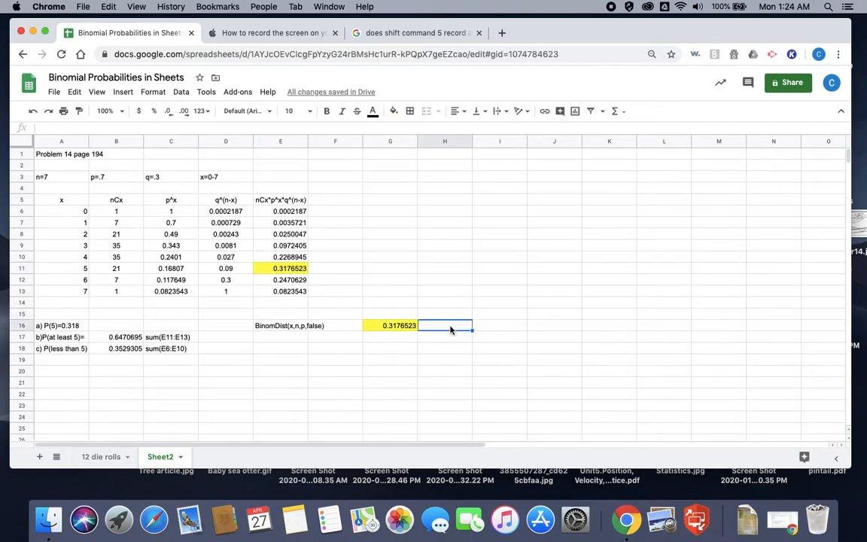
text(BinomDist()
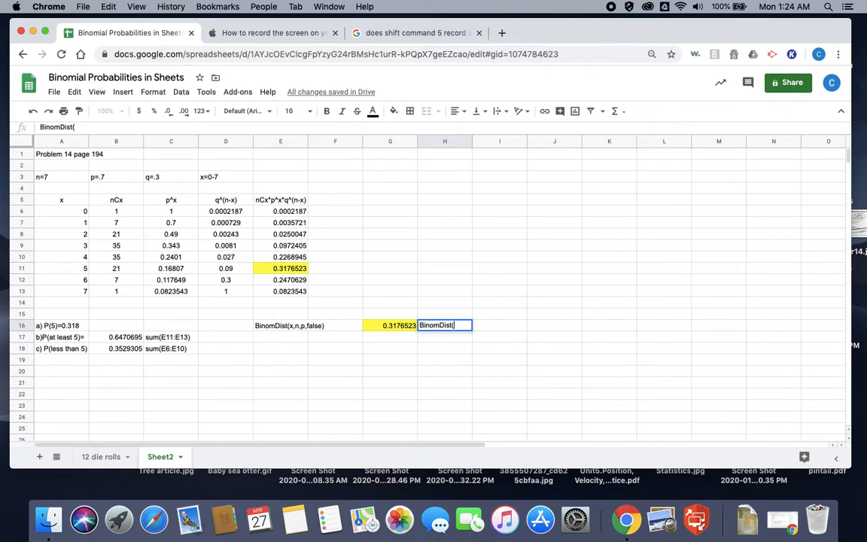
text(5)
text(7,.7,fals)
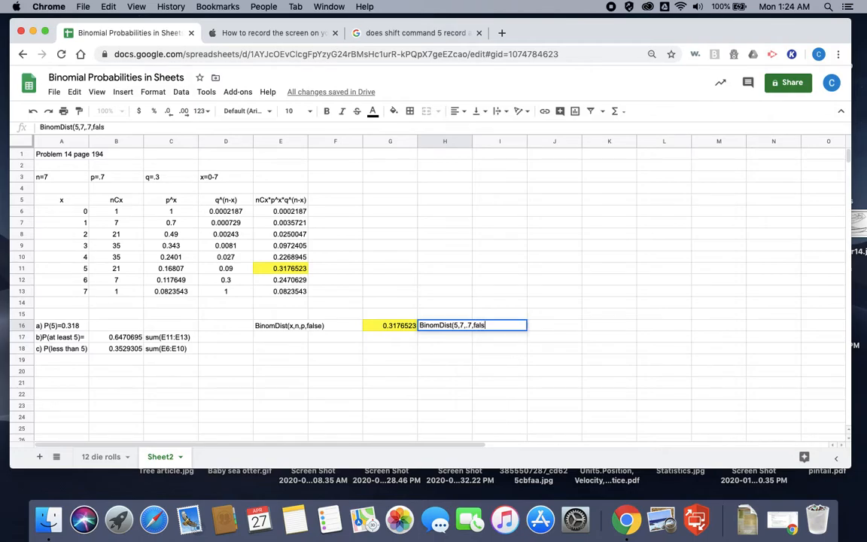
text(e))
click(391, 344)
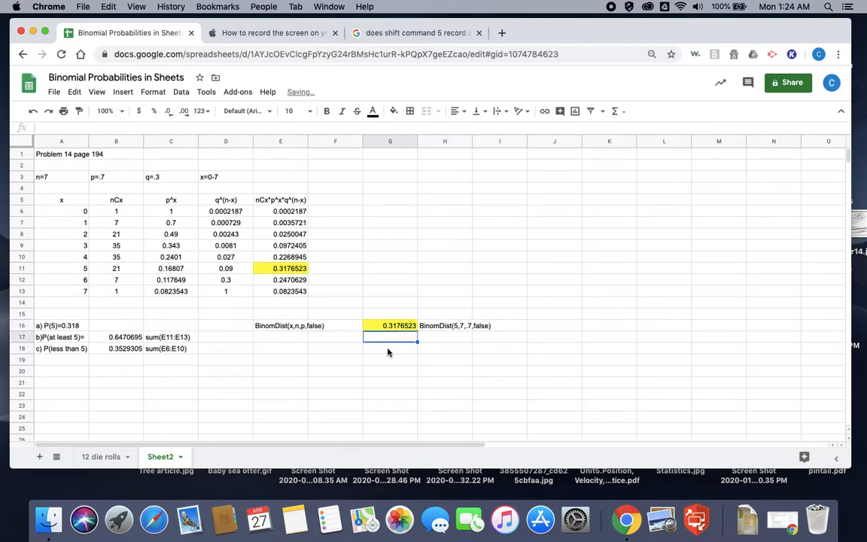
Step: Note the part b expression "1-BinomDist(4,7,.7,True)" as plain text in cell H17
click(388, 351)
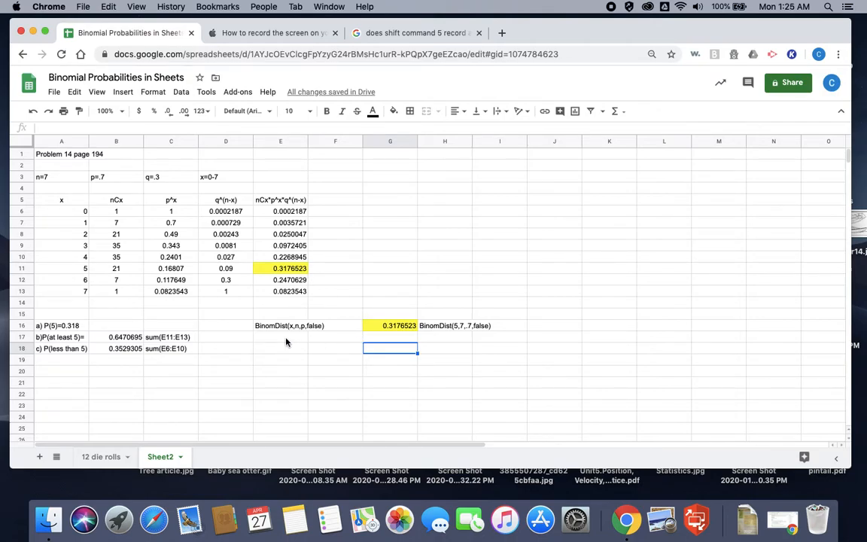
click(384, 340)
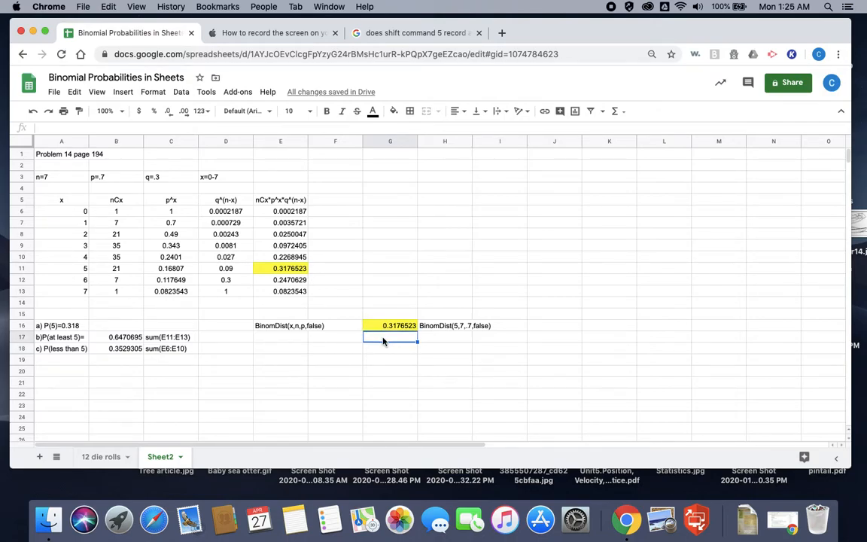
click(438, 339)
text(Binom)
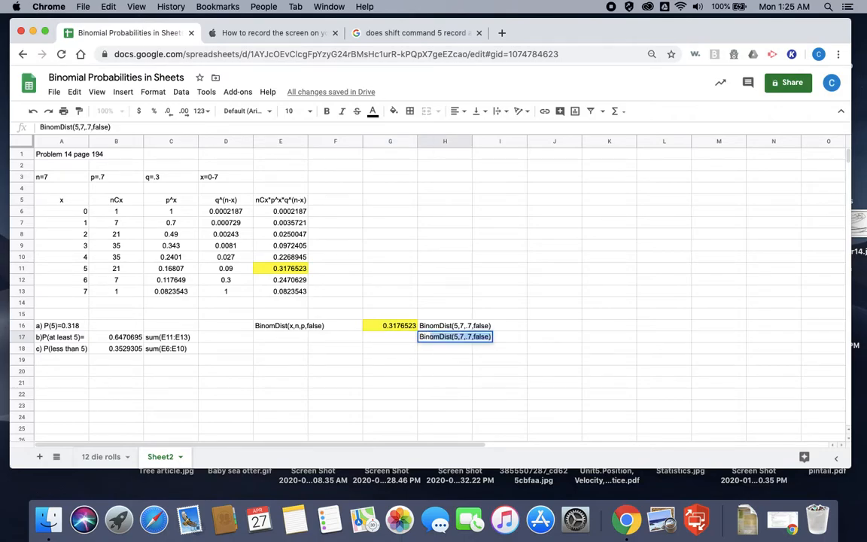
text(Dist(4)
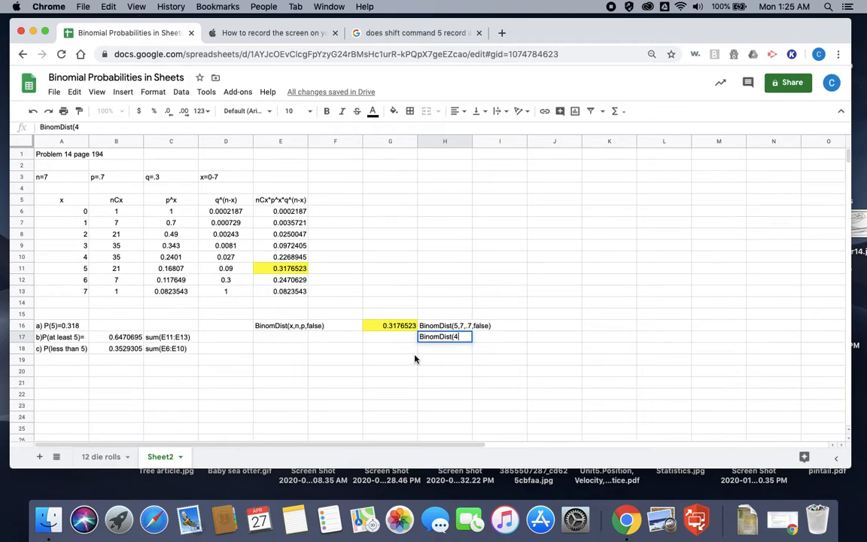
text(,7,.7,True)
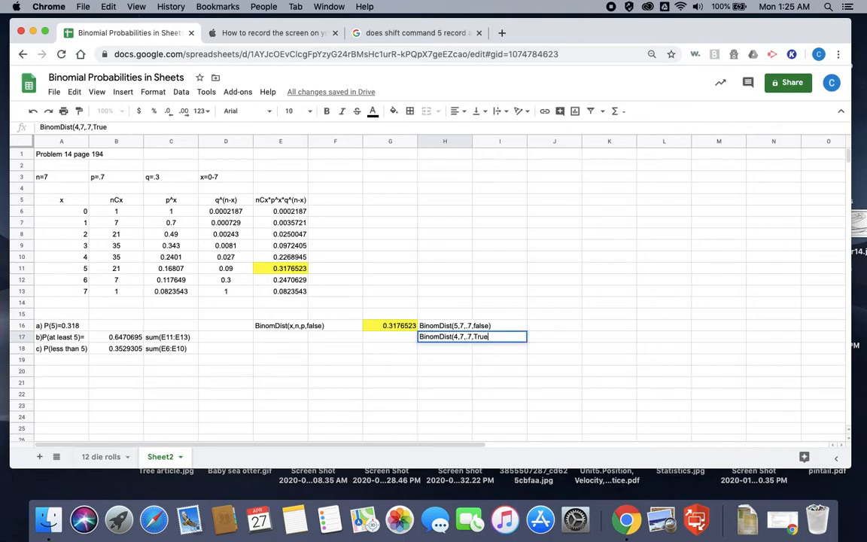
text())
text(1-)
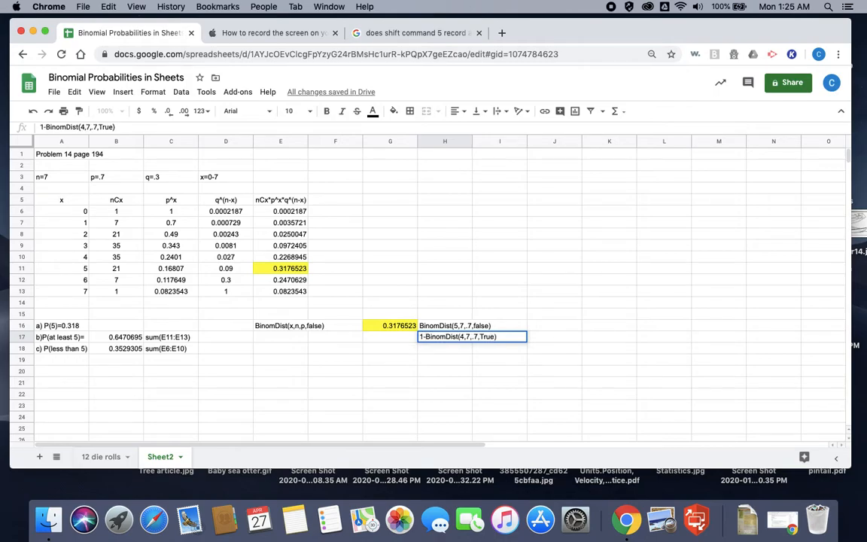
click(535, 338)
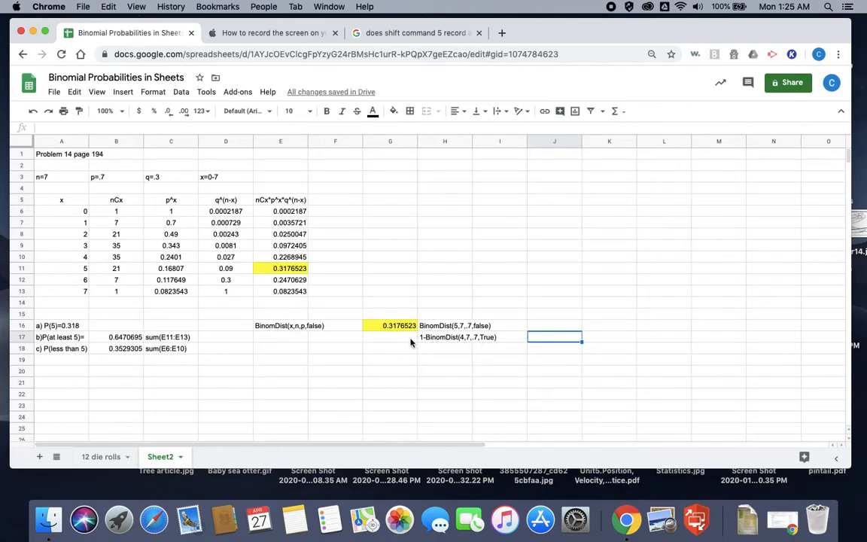
Step: Compute P(at least 5) in cell G17 with =1-BinomDist(4,7,.7,true) and compare it with the sum in B17
click(385, 340)
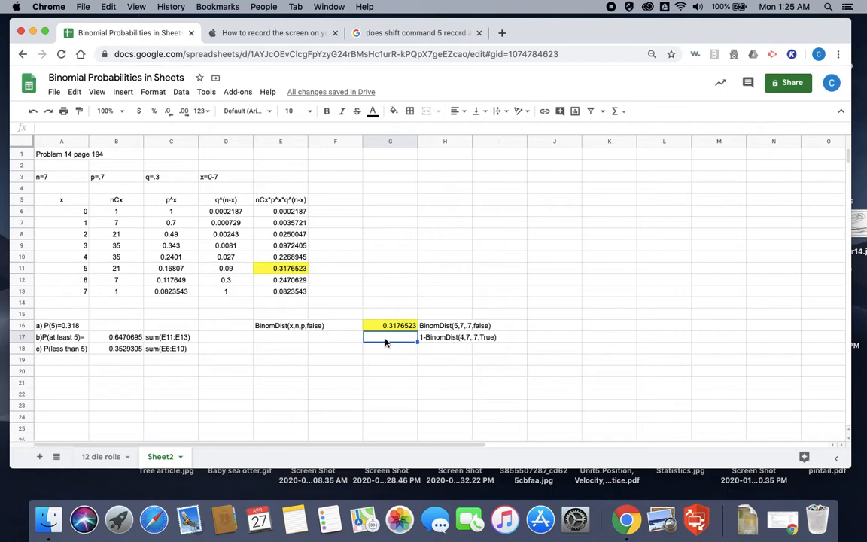
text(=)
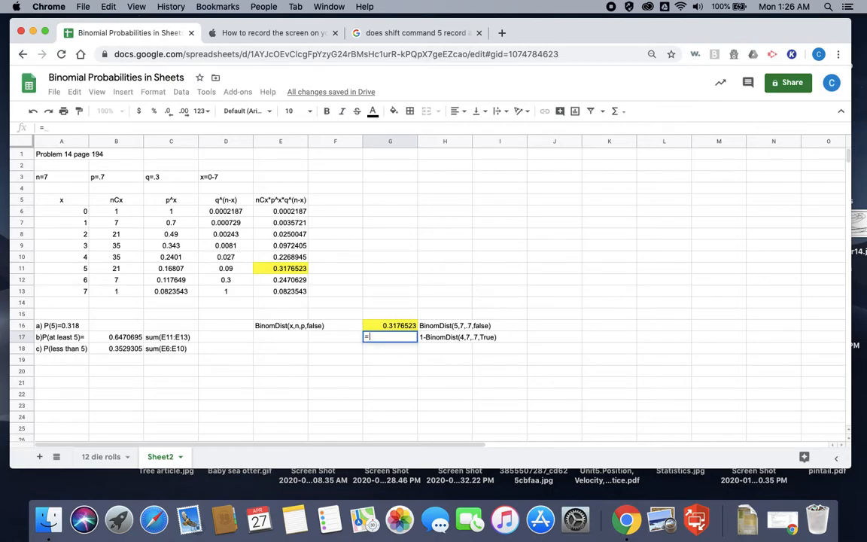
text(1-Binom)
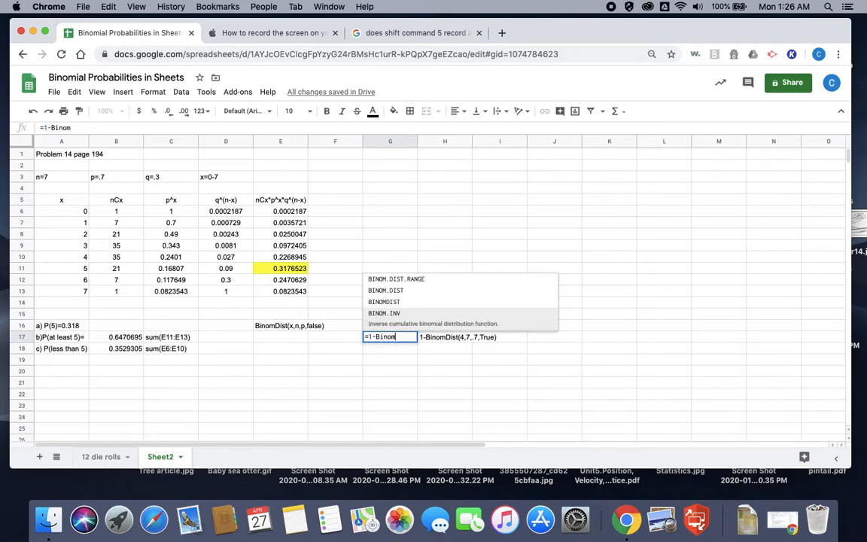
text(Dist)
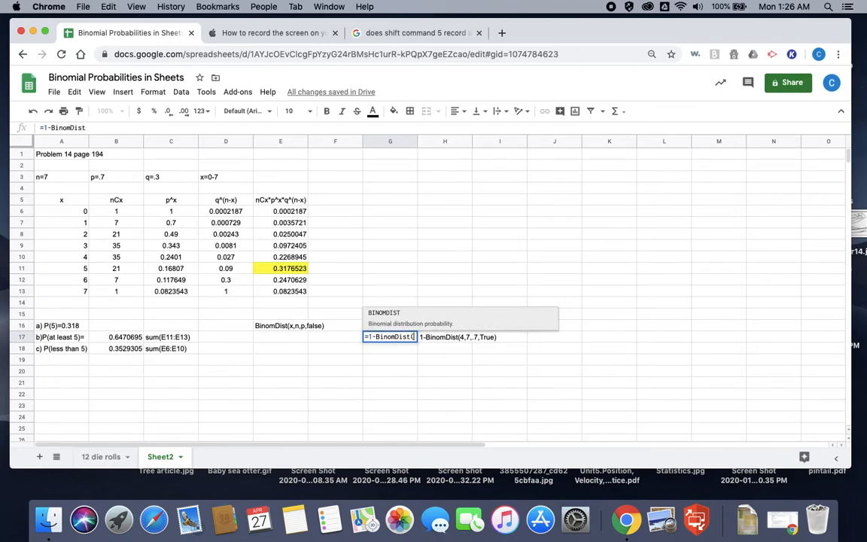
text((4)
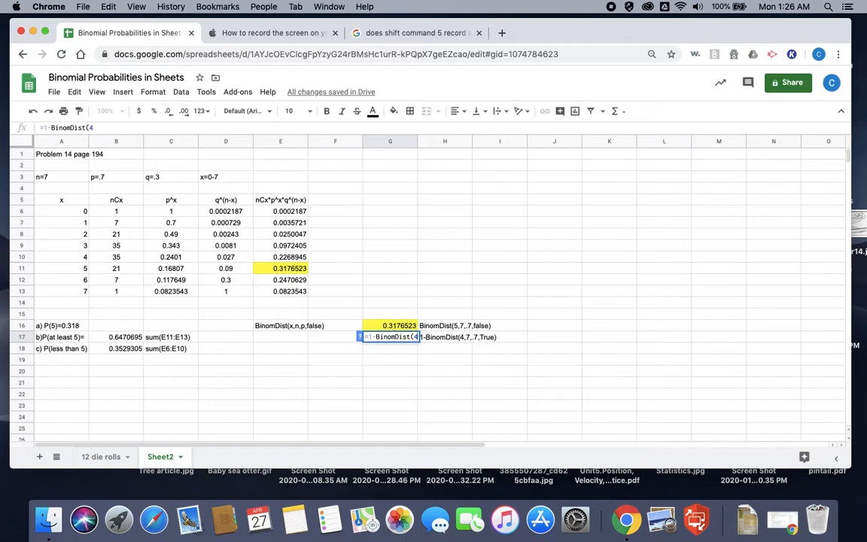
text(,)
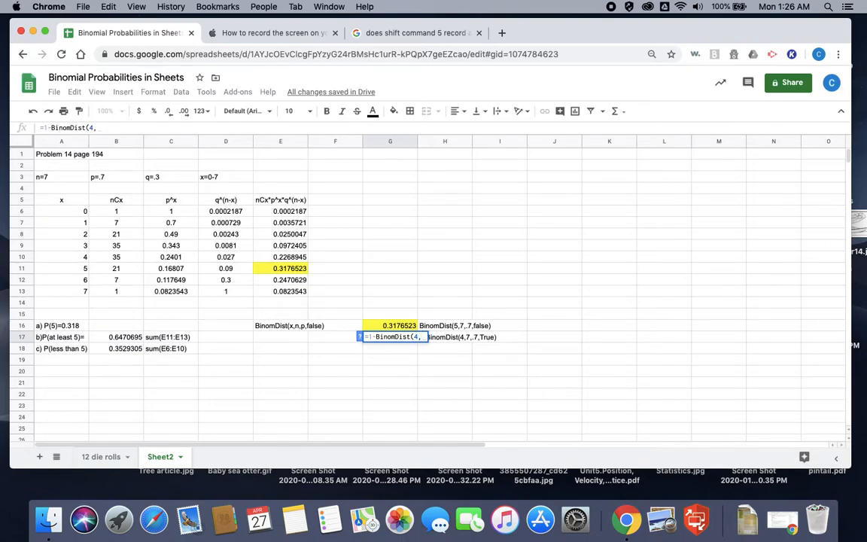
text(7,.7)
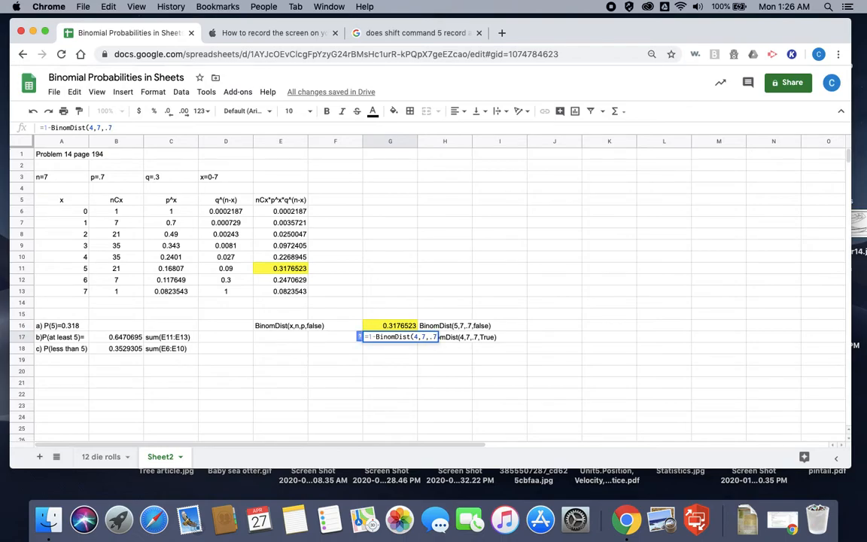
text(,tru)
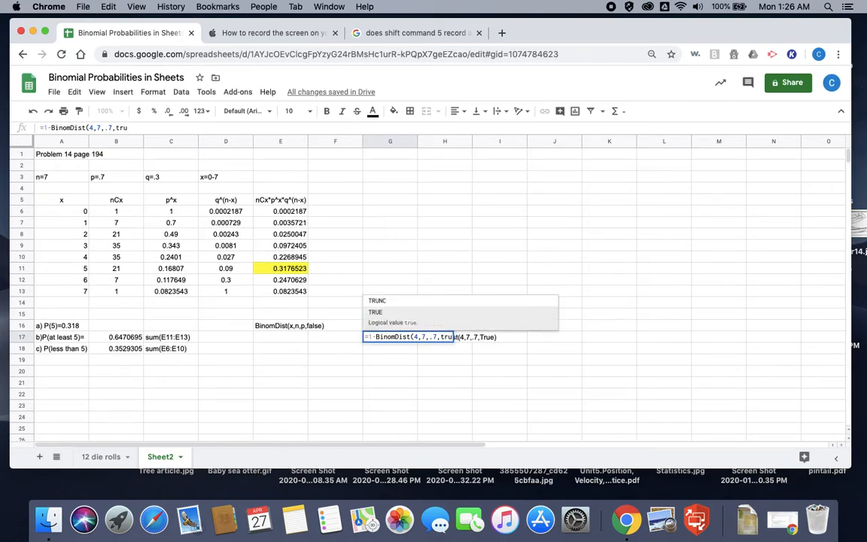
text(e))
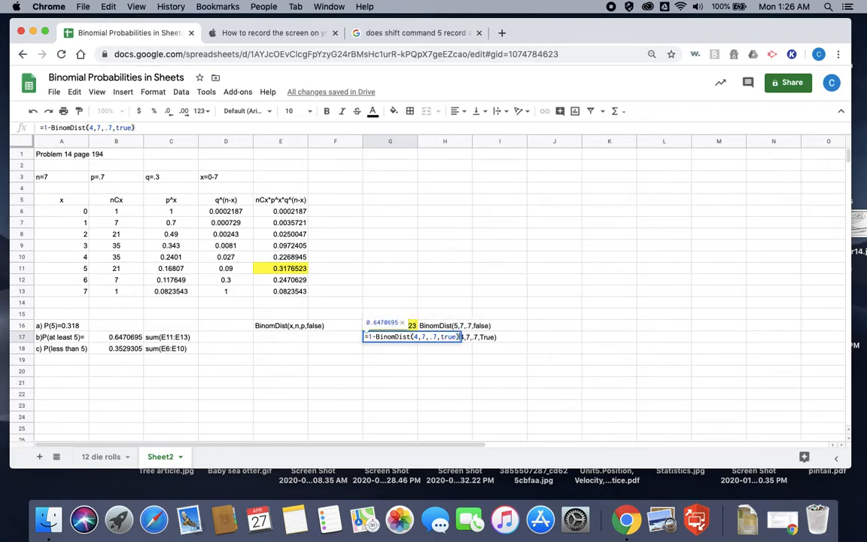
key(Return)
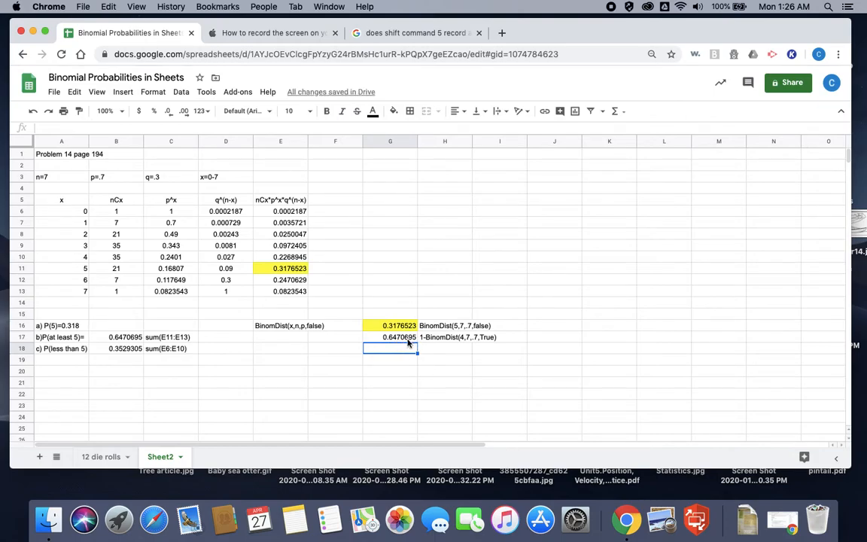
click(131, 339)
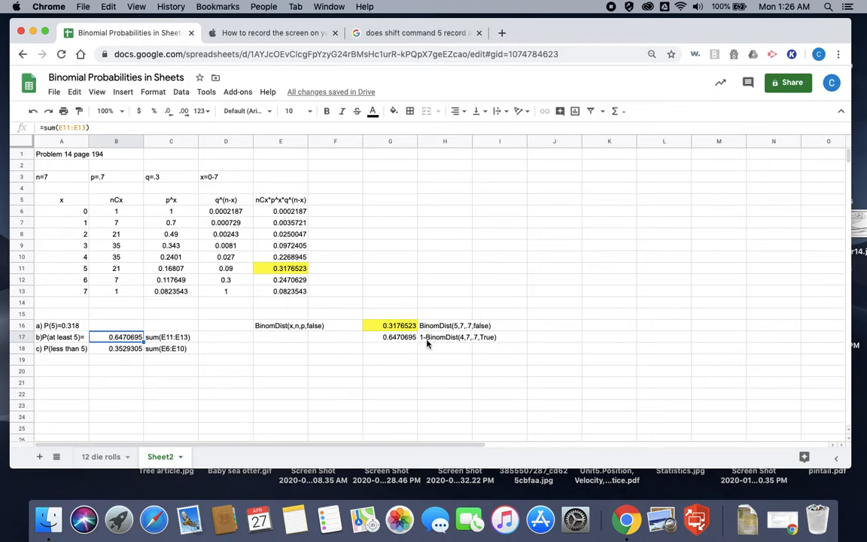
Step: Note the part c function call "BinomDist(4,7,.7,true)" as plain text in cell H18
click(384, 350)
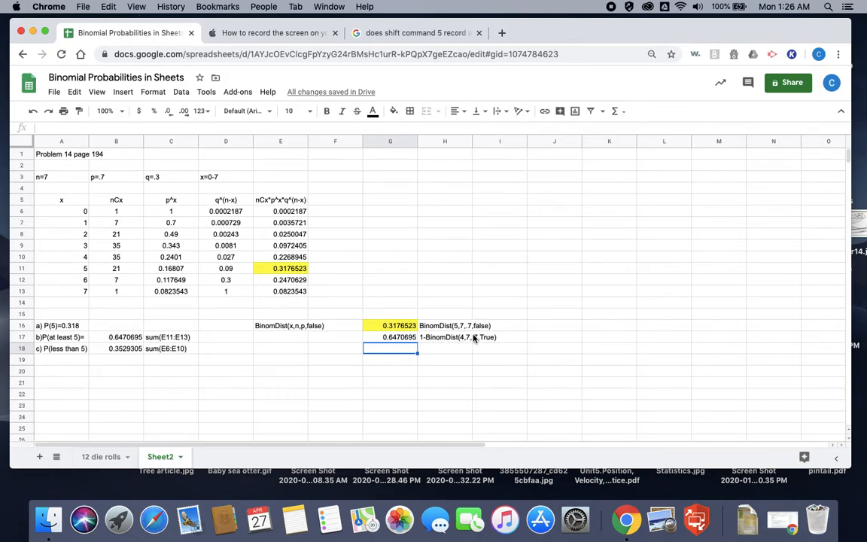
click(441, 350)
text(Binom)
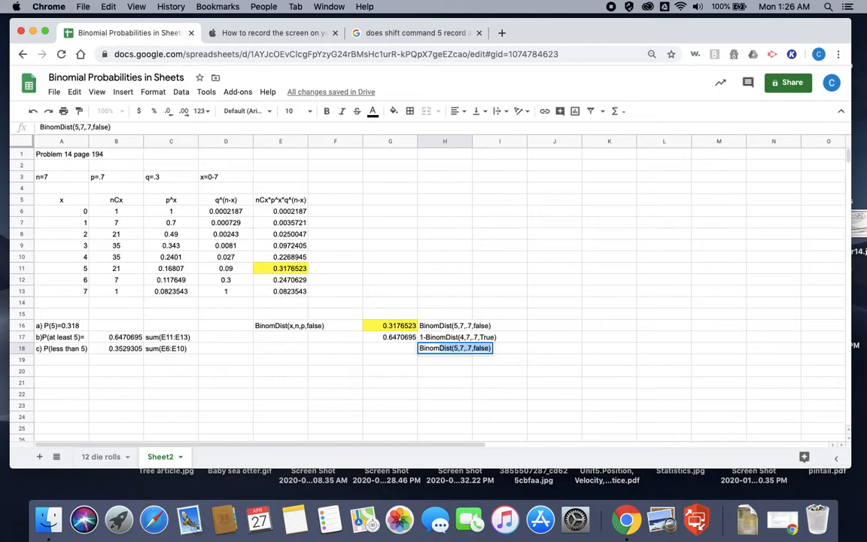
text(Dist()
text(4,)
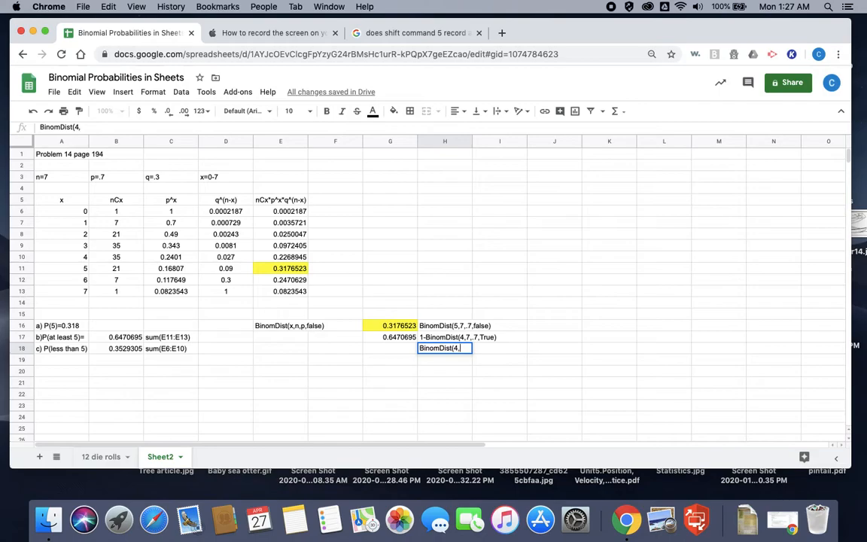
text(7,.7,true))
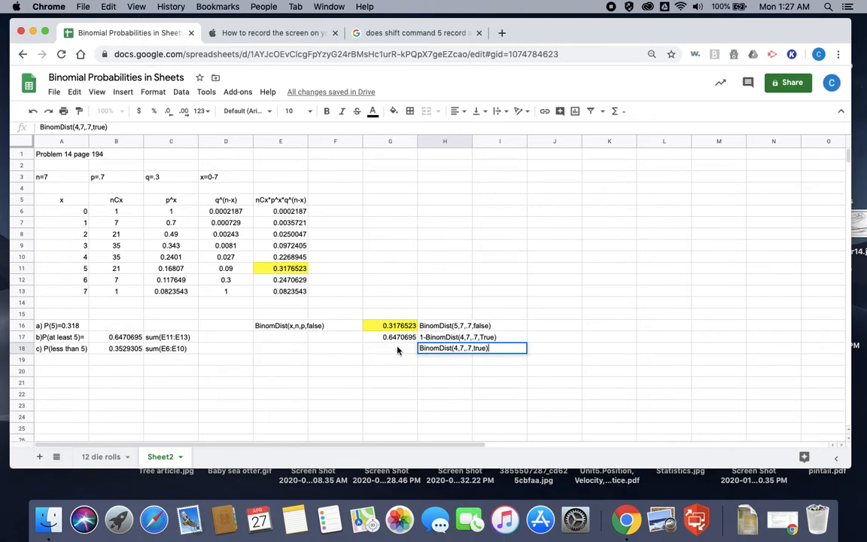
Step: Compute P(less than 5) in cell G18 with =BinomDist(4,7,.7,true) and compare it with the sum in B18
click(393, 348)
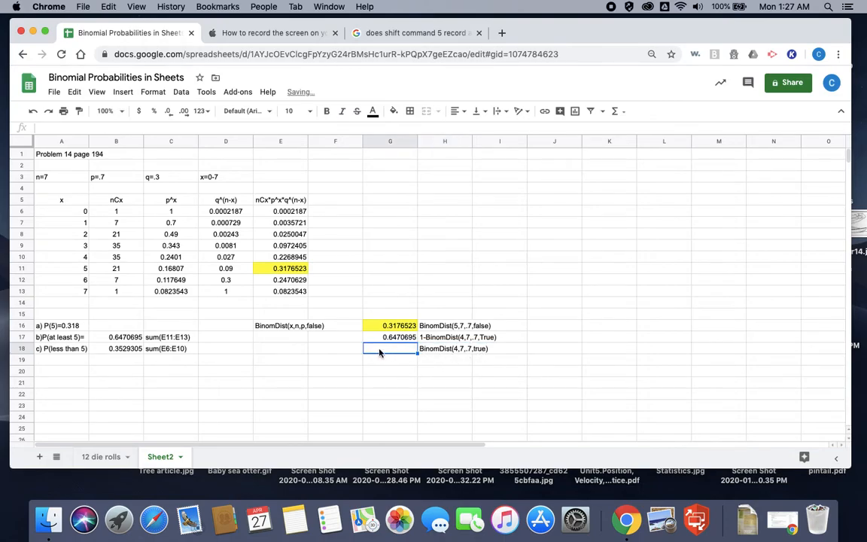
text(=)
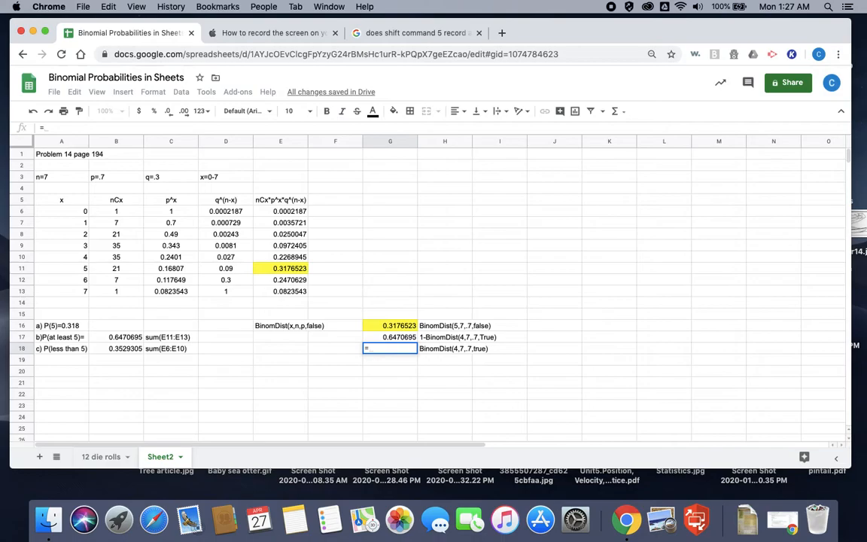
text(Binion)
key(BackSpace)
key(BackSpace)
key(BackSpace)
text(om)
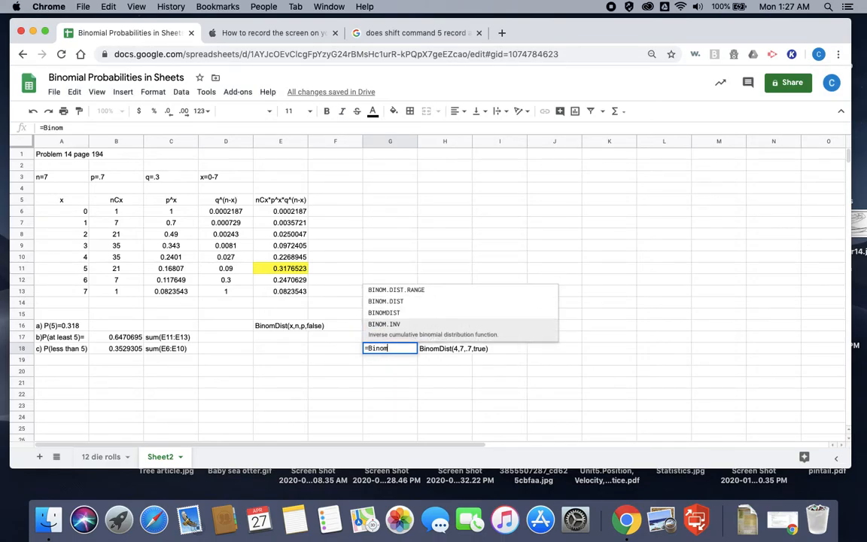
text(Dist()
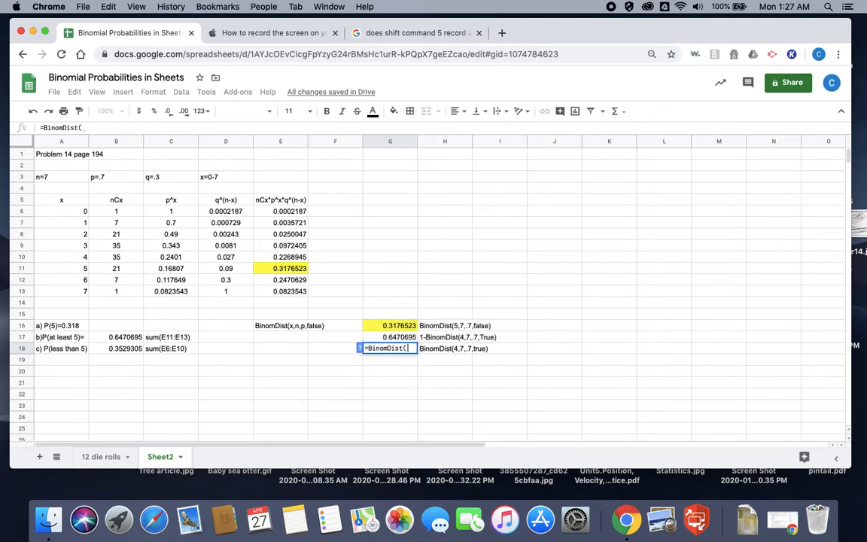
text(4,7,.7)
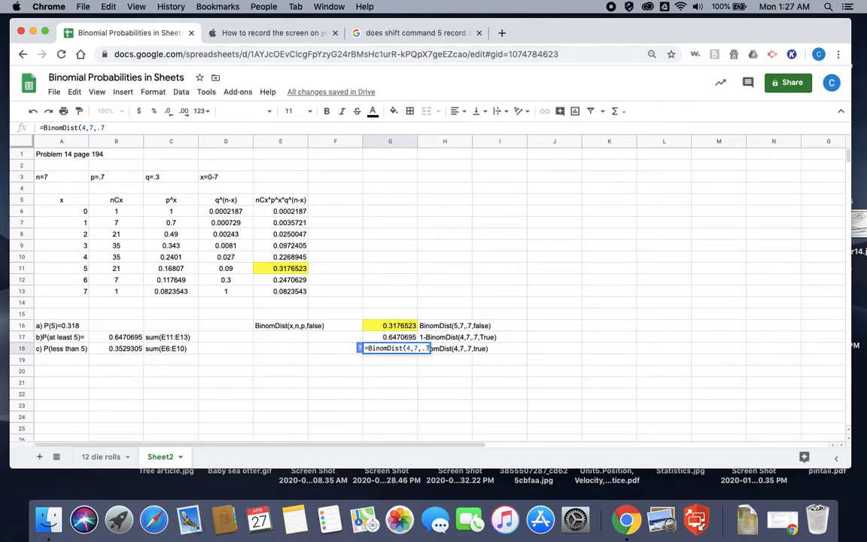
text(,true)
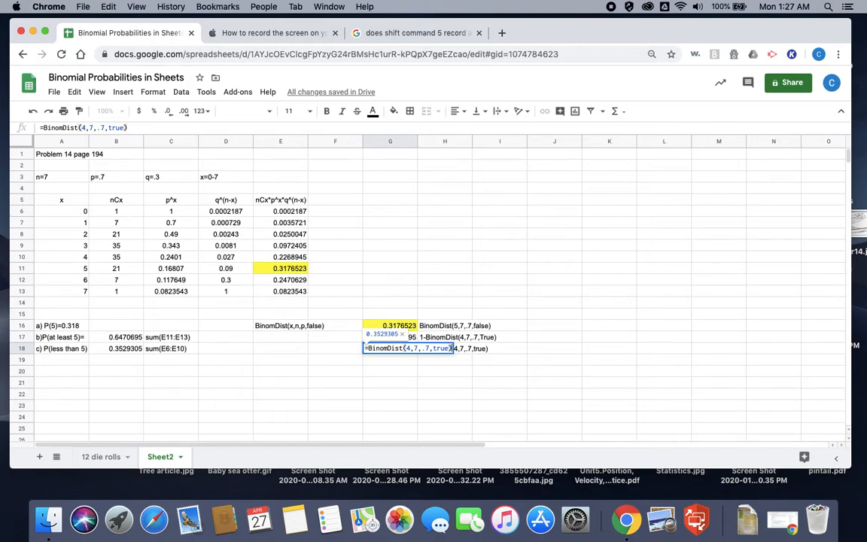
key(Return)
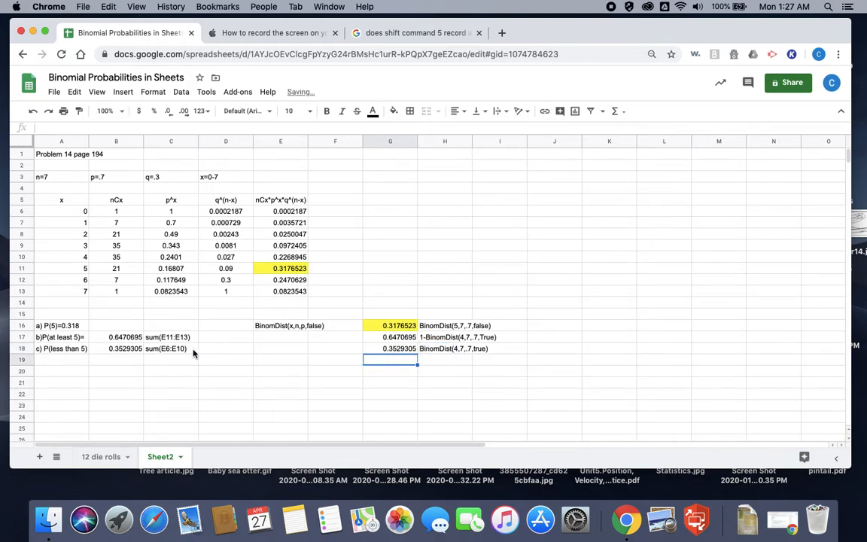
click(125, 350)
click(383, 349)
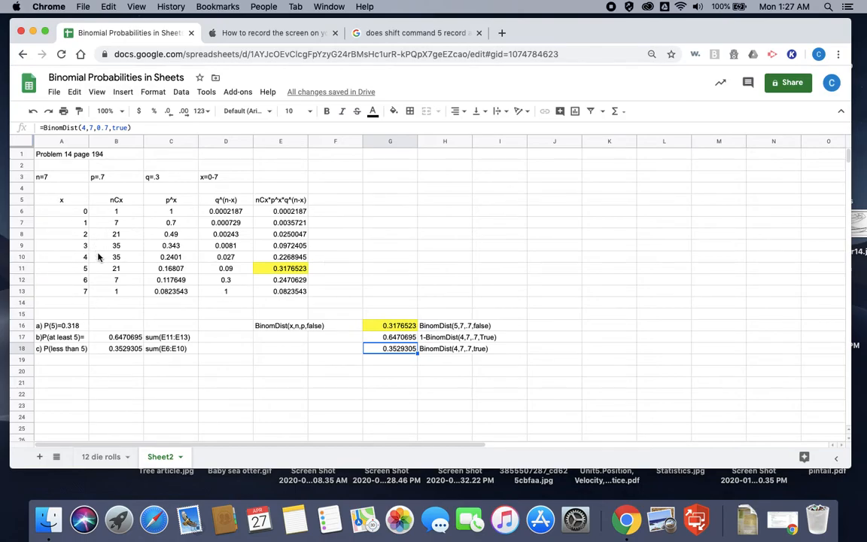
Step: Review the formulas behind the nCx, p^x, q^(n-x) and product columns in the table's x=0 row
click(117, 202)
click(136, 212)
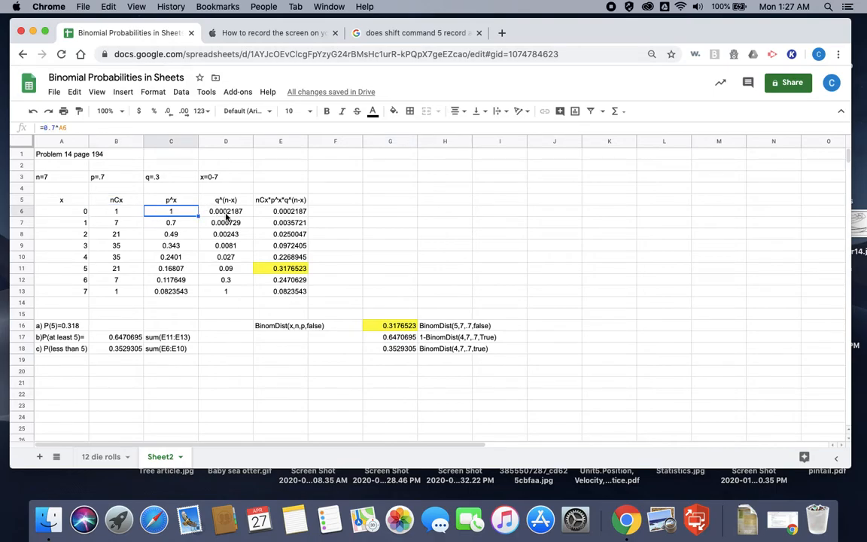
click(210, 211)
click(273, 211)
click(242, 213)
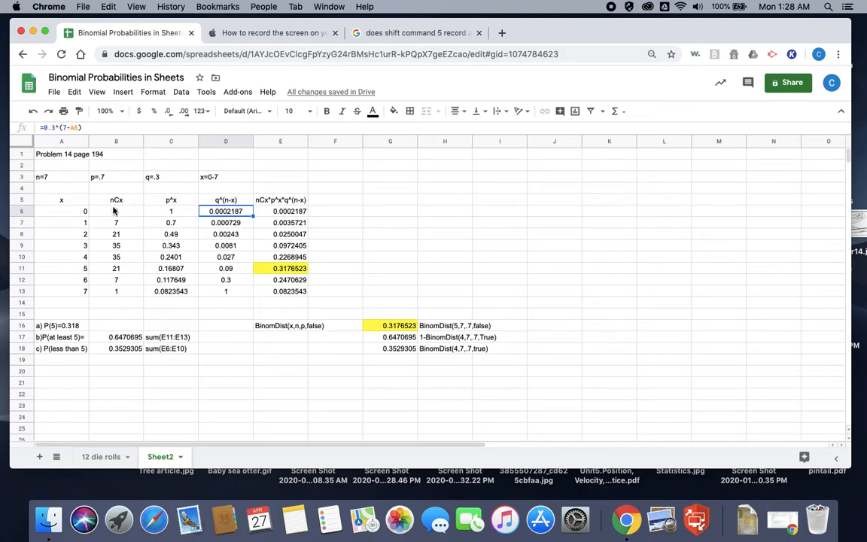
Step: Note the function "Combin(n,x)" as plain text in cell B4, above the nCx heading
click(116, 200)
click(105, 189)
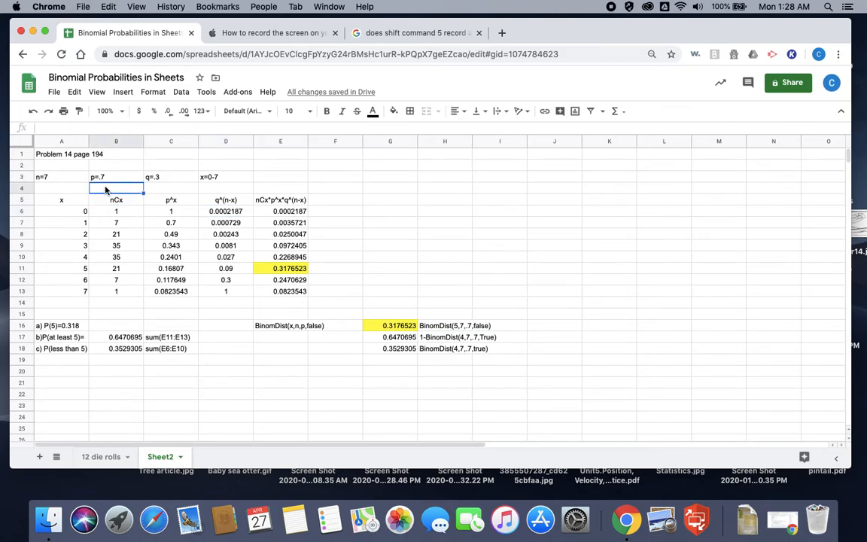
text(Combin(n,x))
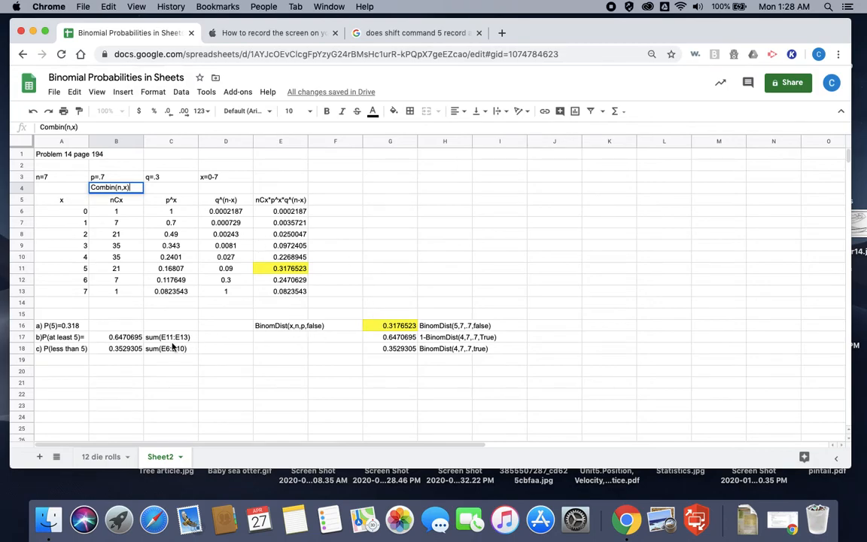
click(284, 364)
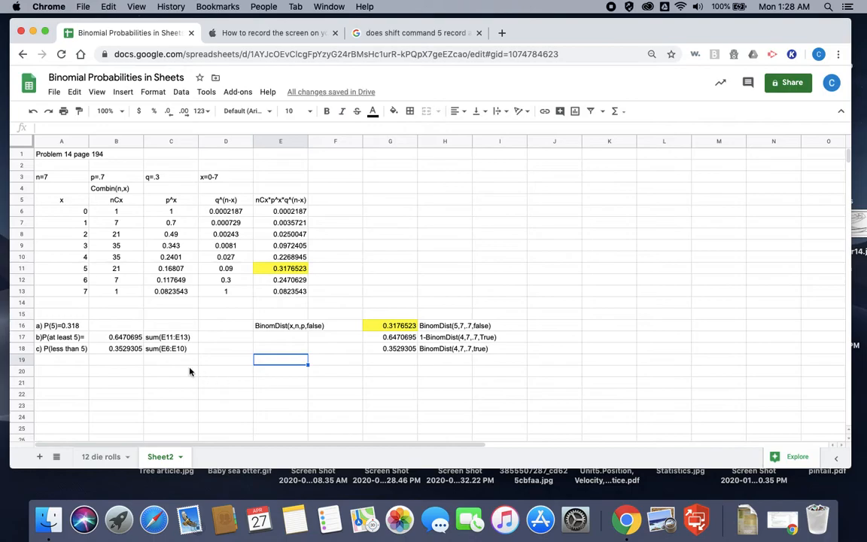
Step: Label a new question in cell A20 as "P(between 2 and 6 inclusive)"
click(53, 372)
text(P()
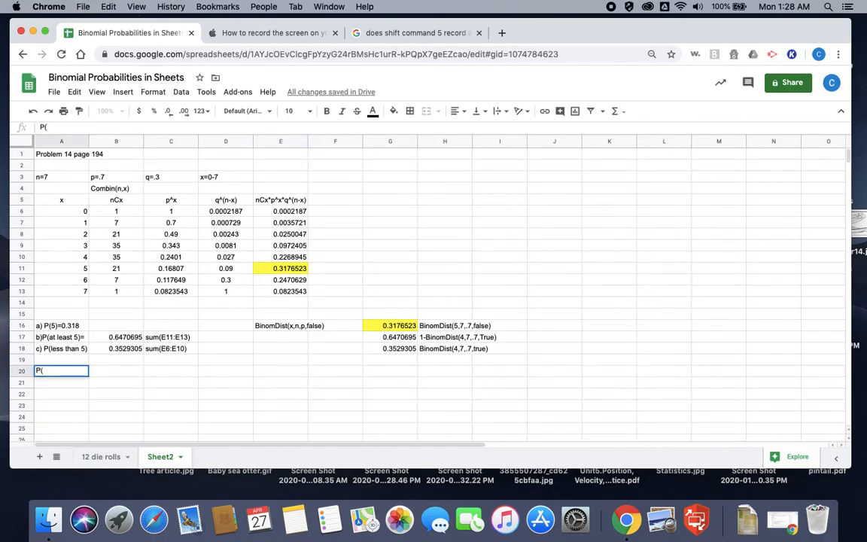
text(between 2 and )
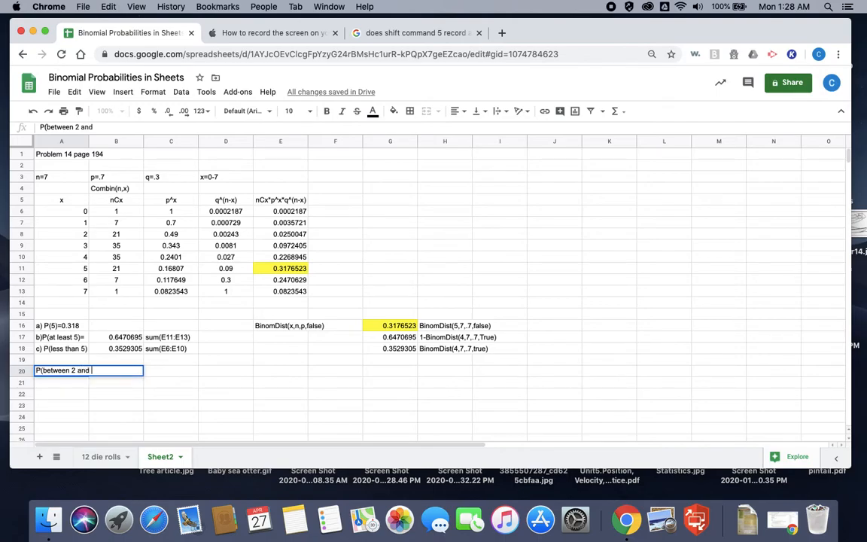
text(6 inclusive)
key(Return)
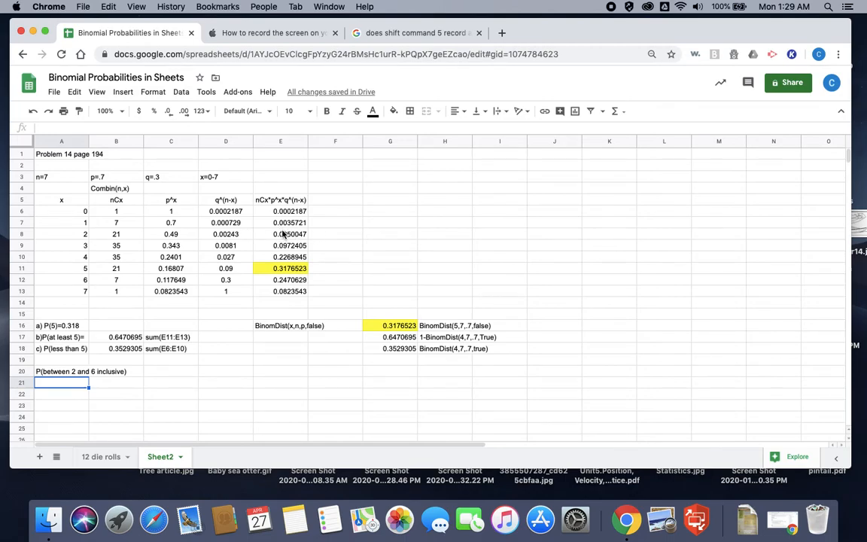
Step: Compute P(between 2 and 6 inclusive) in cell C20 with =sum(E8:E12)
drag(286, 234, 287, 280)
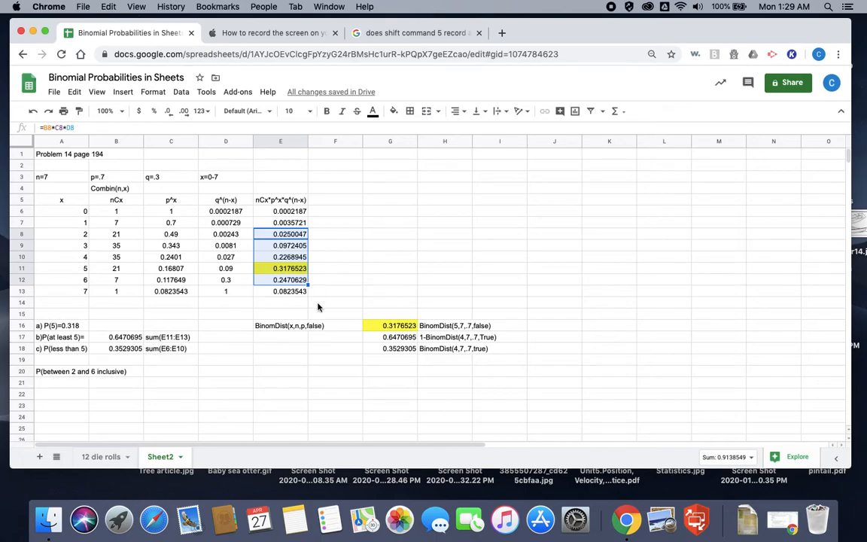
click(171, 374)
text(=s)
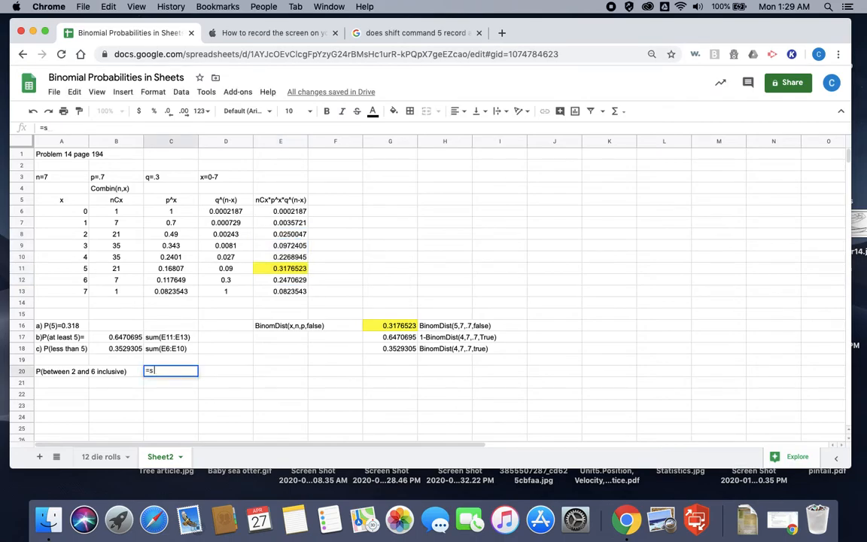
text(um()
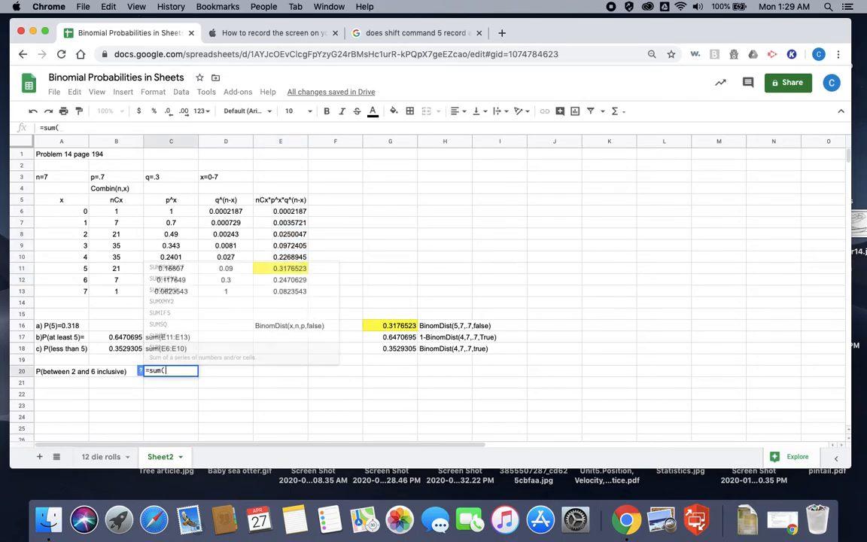
drag(294, 236, 290, 280)
text())
key(Return)
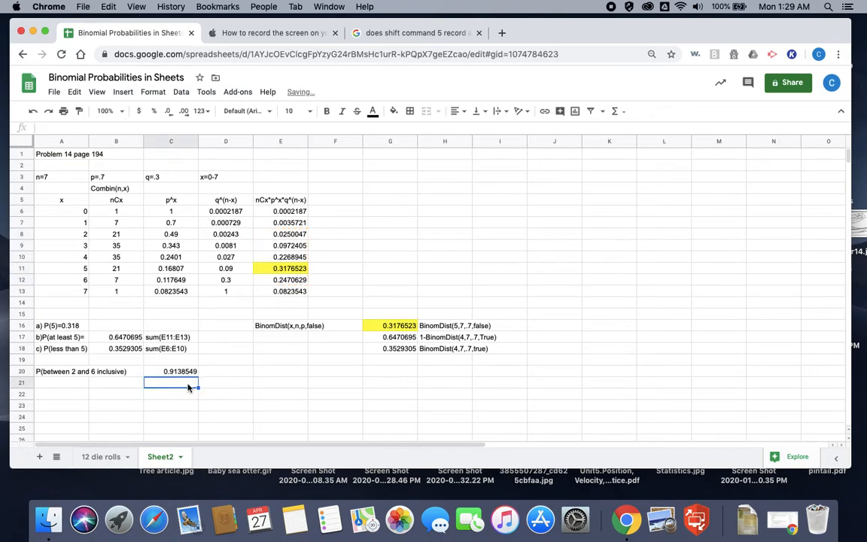
Step: Note the formula "sum(E8:E12)" as plain text in cell D20, beside its result
click(211, 372)
text(s)
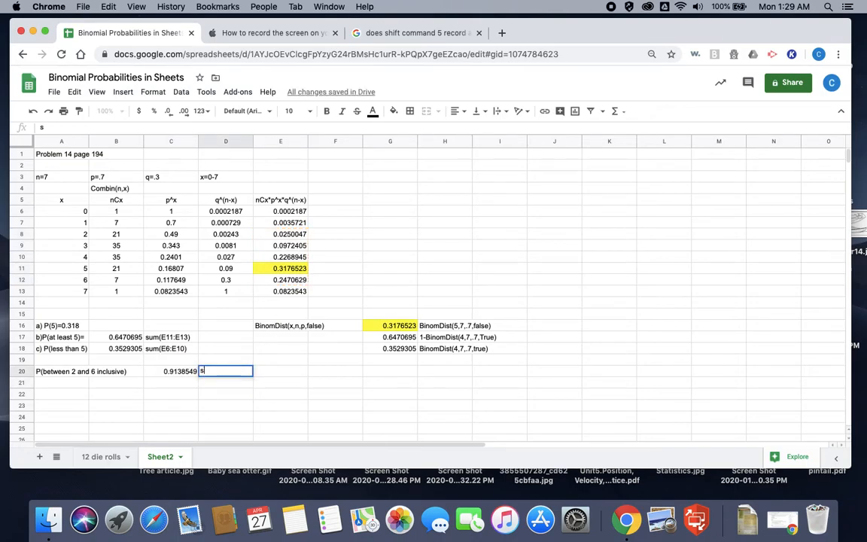
text(um(E8:E12)
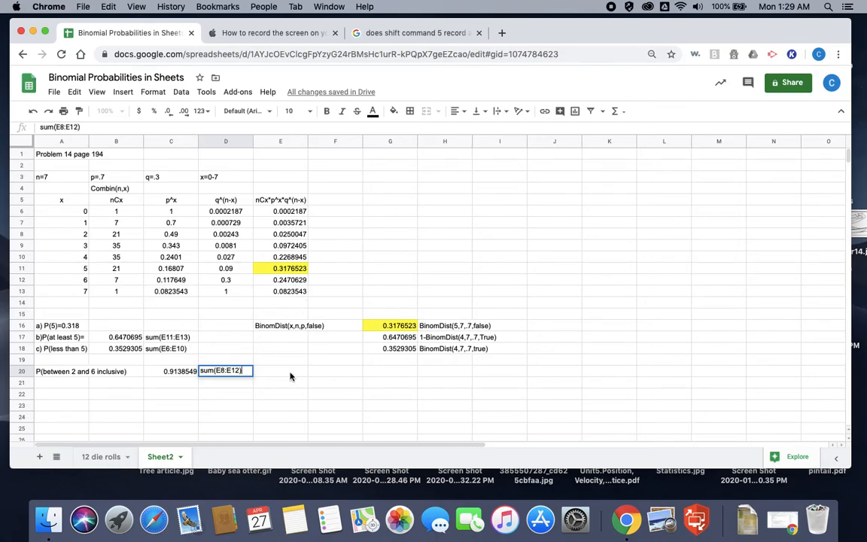
text())
key(Tab)
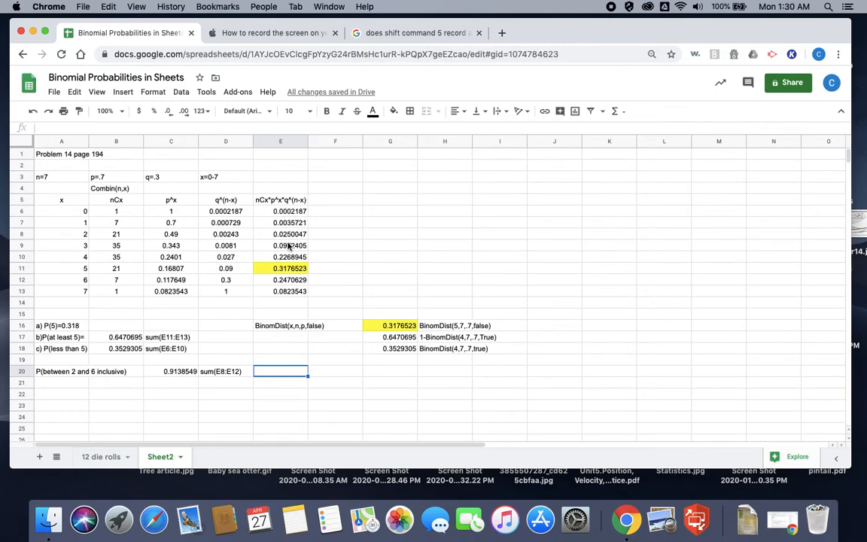
Step: Begin a plain-text note in cell H20 with the cumulative term "BinomDist(6,7,.7,true)"
click(377, 372)
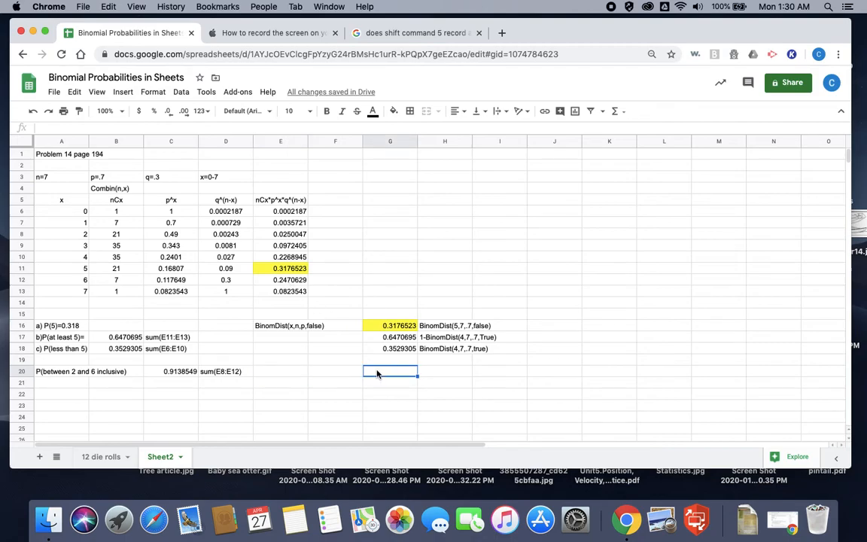
click(430, 373)
text(Bi)
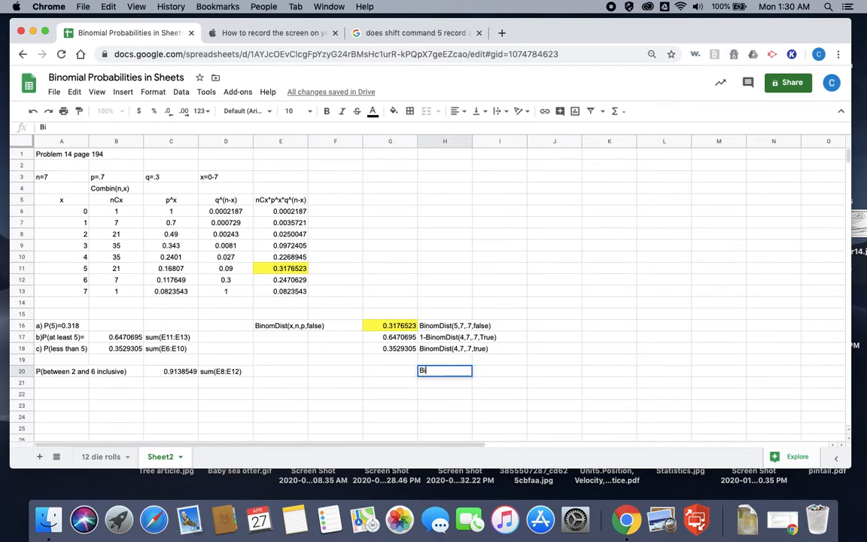
text(nomDist(6,7)
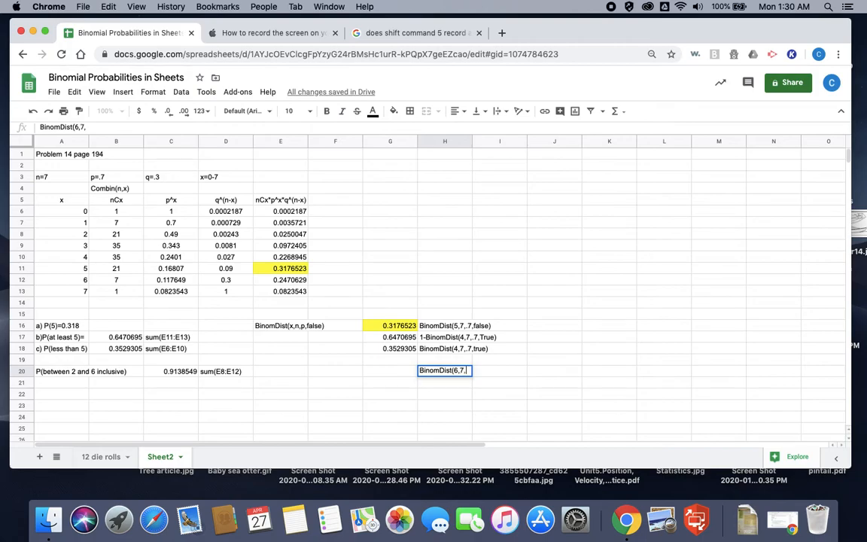
text(,.7,)
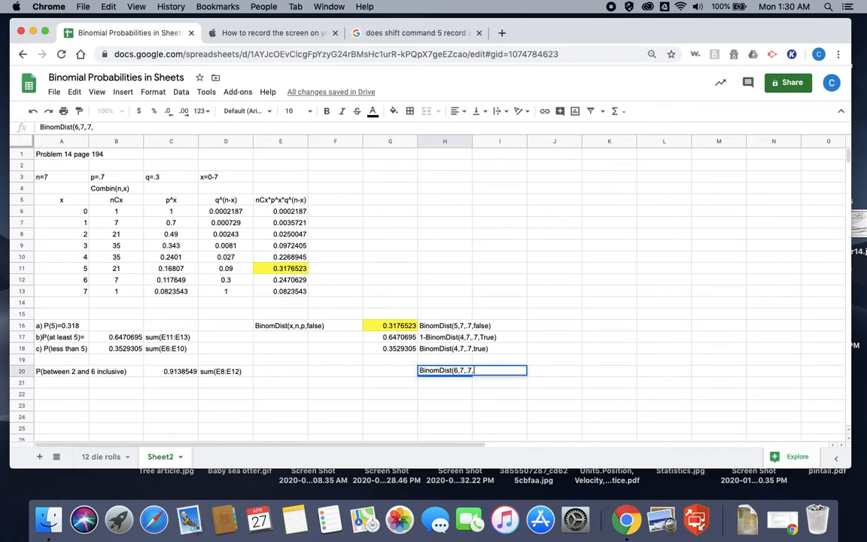
text(true)
text())
text(-Bini)
text(om)
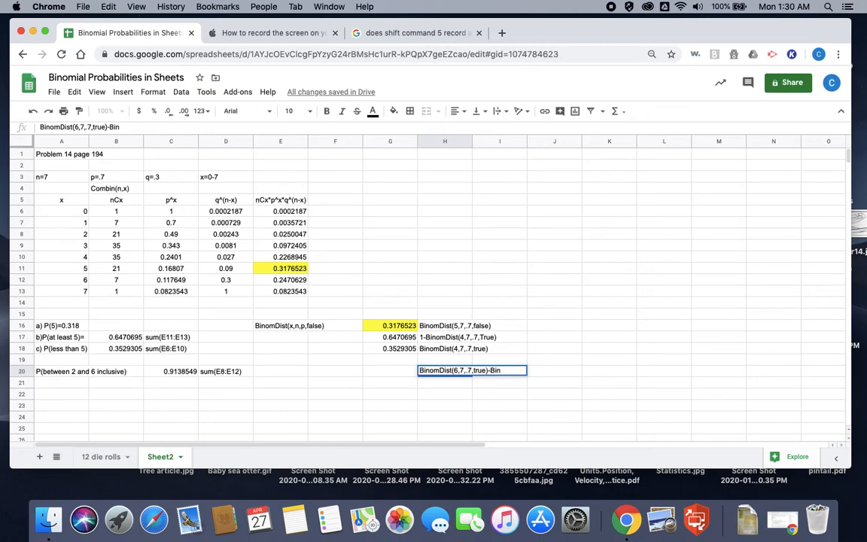
text(Dist(2)
Step: Complete the H20 note by subtracting a second term, "-BinomDist(1,7,.7,true)"
key(BackSpace)
text(1)
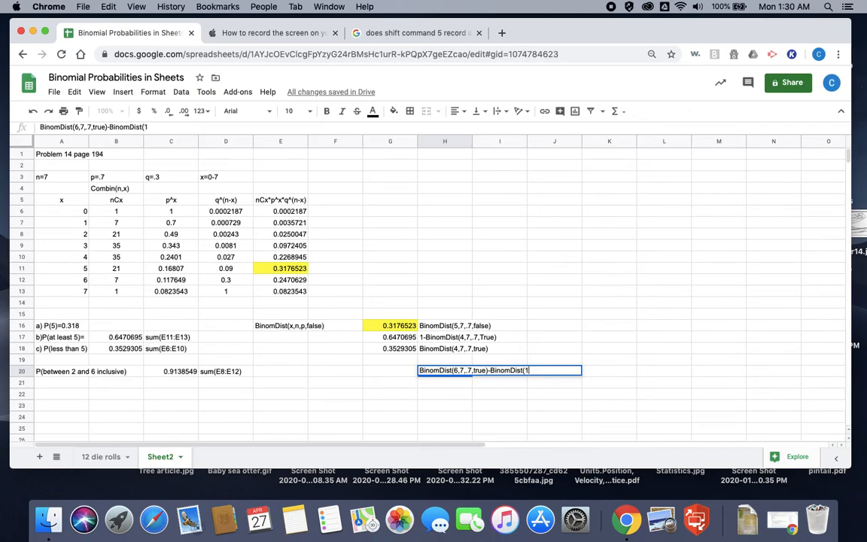
text(,7,.7,true))
key(Return)
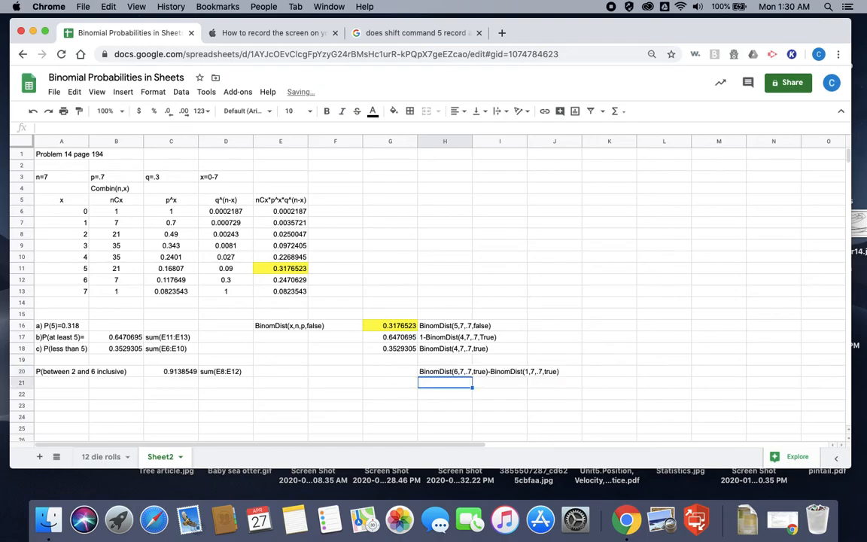
Step: Copy the H20 expression into cell G20 as the formula =BinomDist(6,7,.7,true)-BinomDist(1,7,.7,true) and compare it with the sum in C20
click(444, 371)
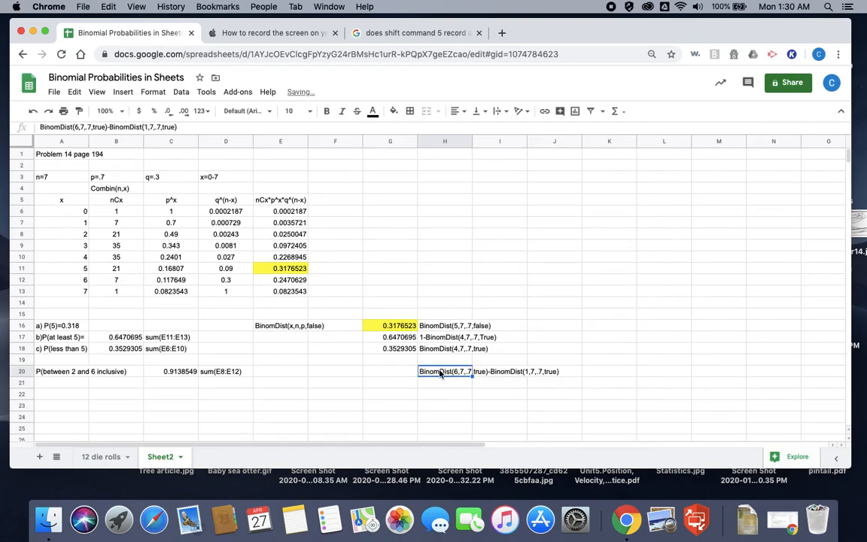
drag(179, 127, 42, 127)
key(super+c)
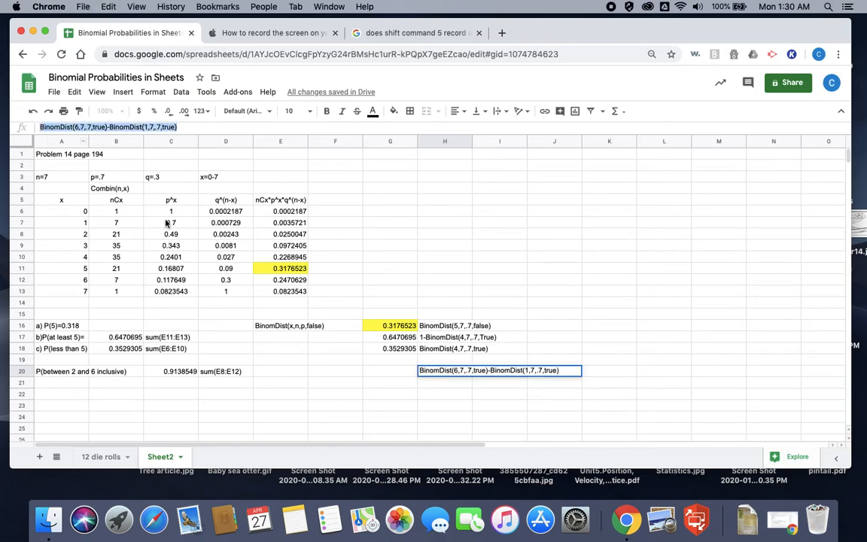
click(378, 374)
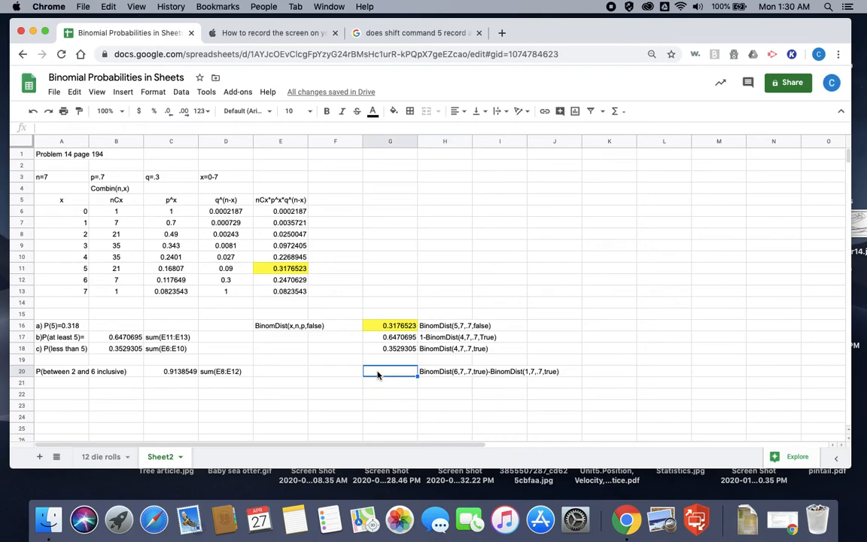
text(=)
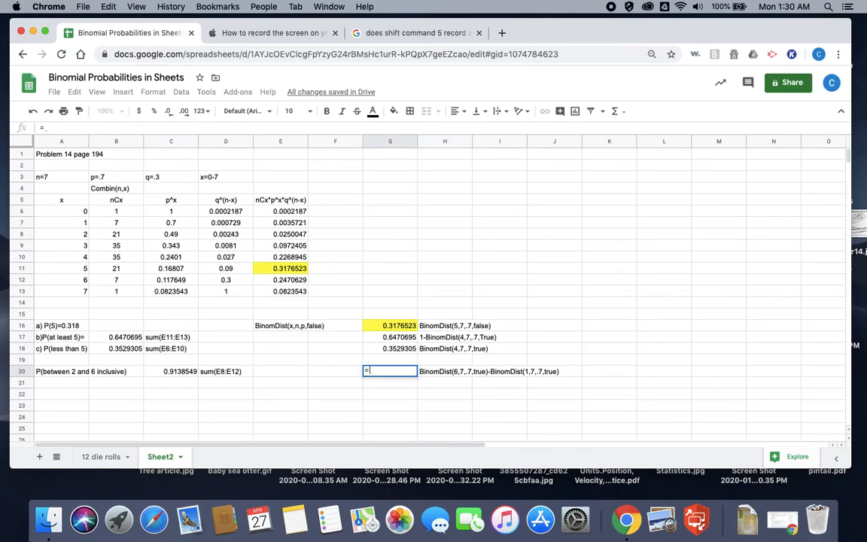
key(super+v)
key(Return)
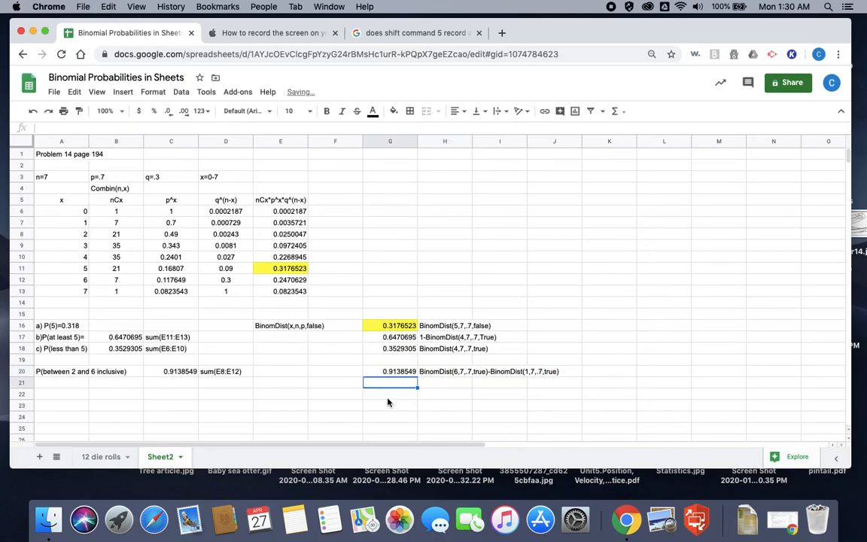
click(392, 372)
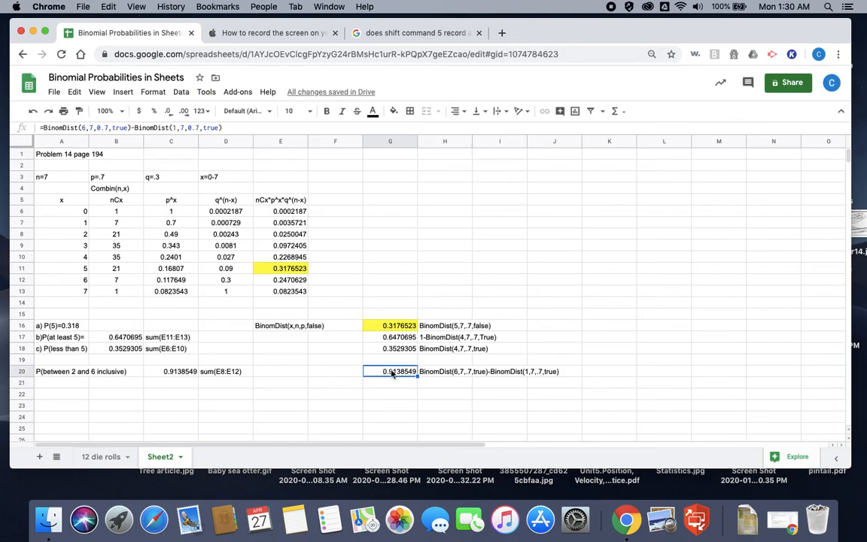
click(159, 370)
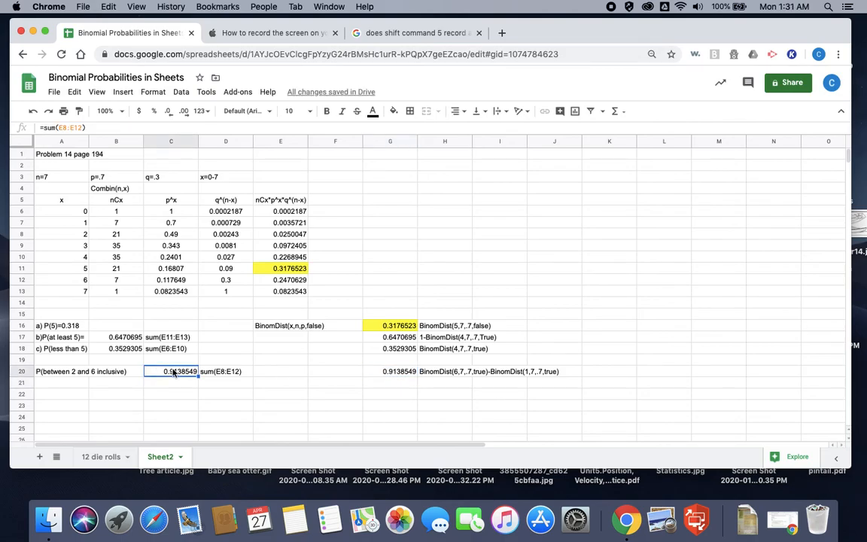
click(391, 371)
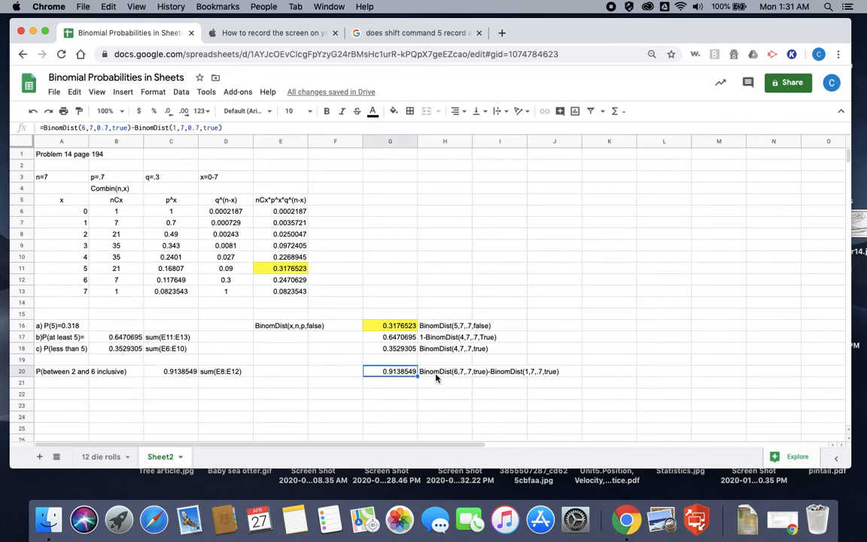